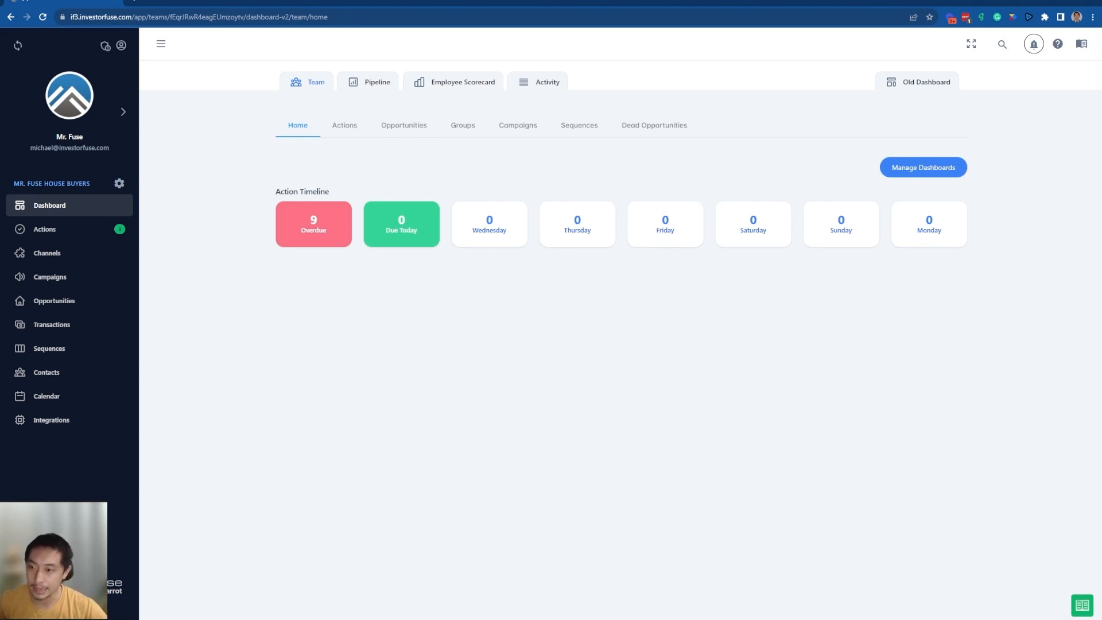
Open the team's lead routing settings and switch new opportunity assignment to an individual user
left_click(119, 183)
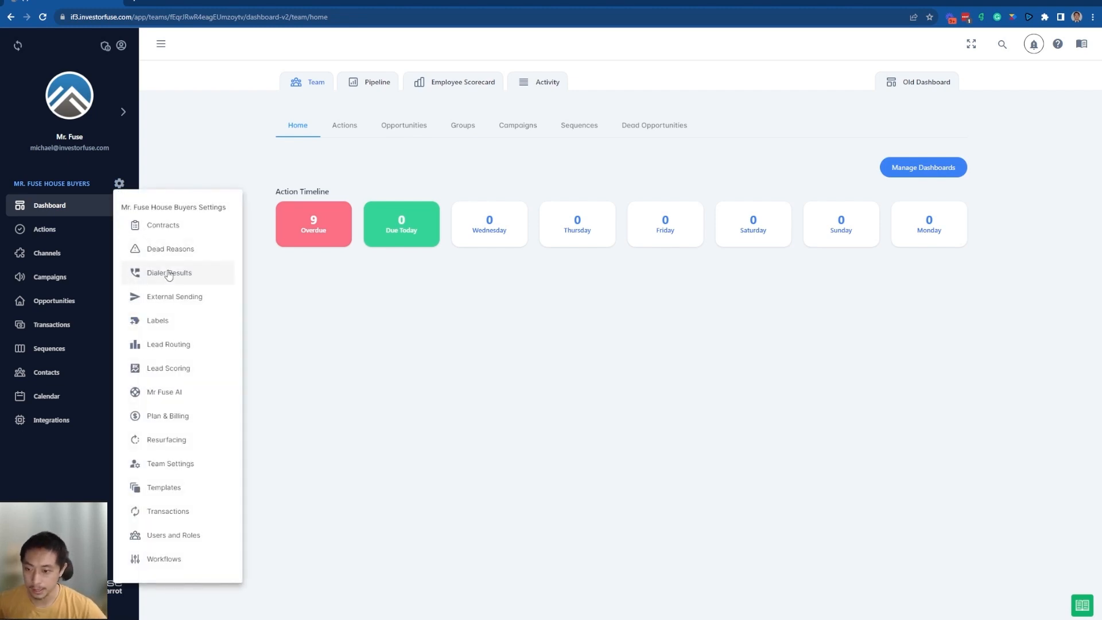
left_click(175, 347)
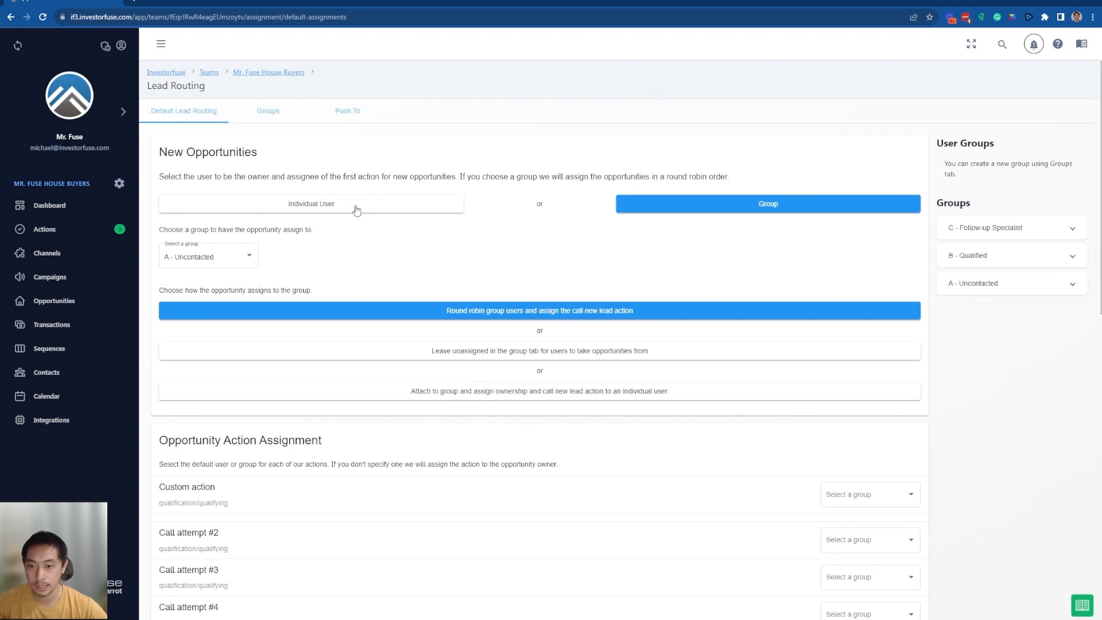
left_click(294, 206)
left_click(221, 261)
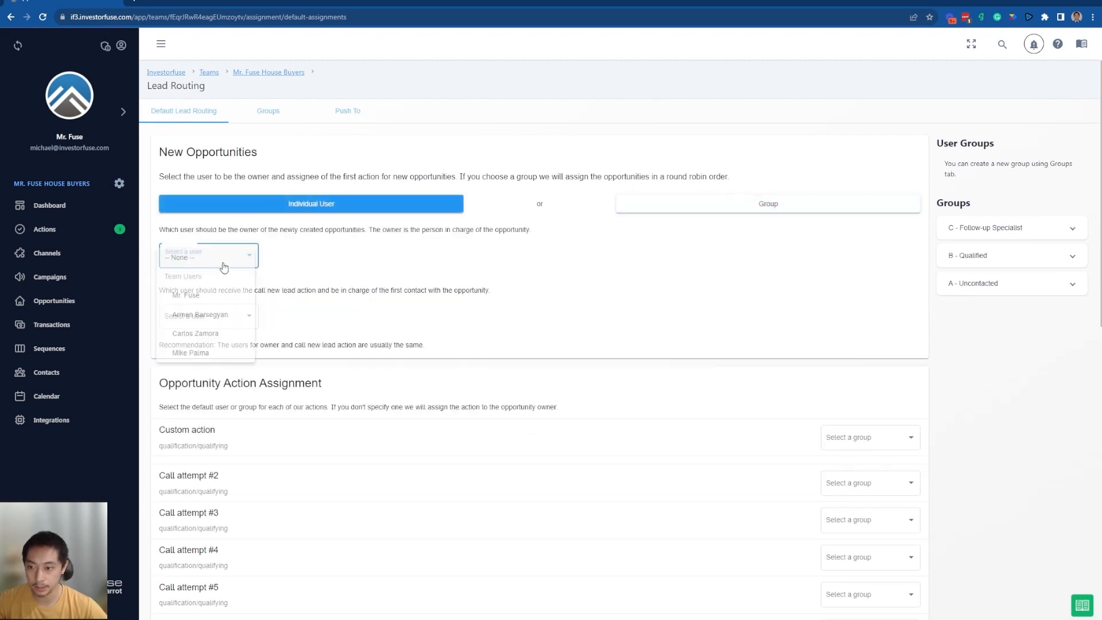
left_click(197, 317)
left_click(389, 297)
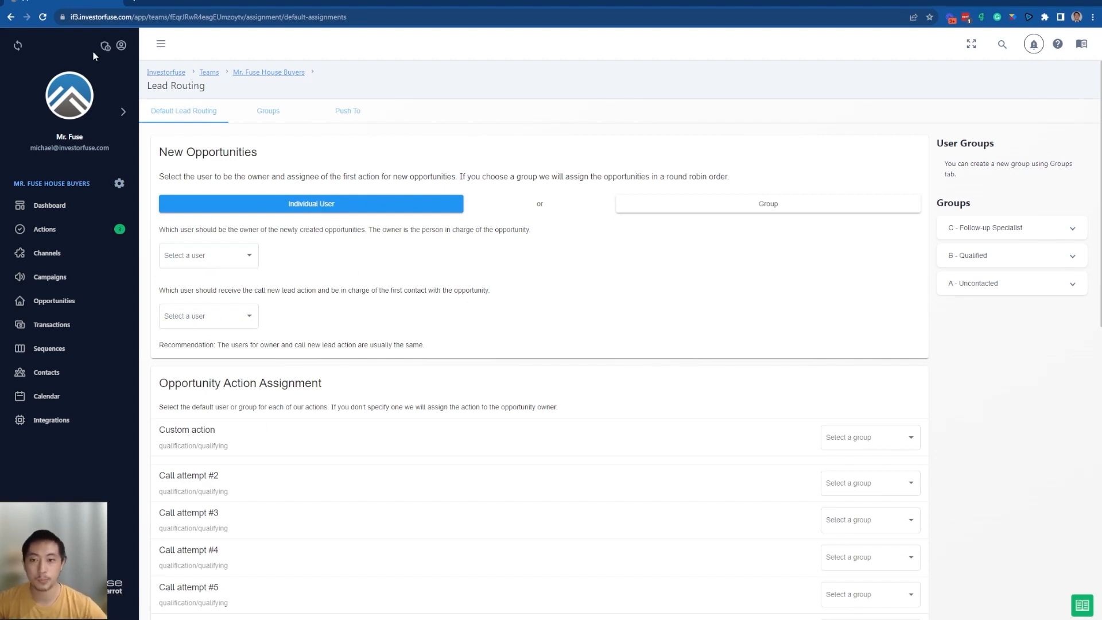
Examine the team's user list in Users and Roles, including each user's assigned role
left_click(118, 184)
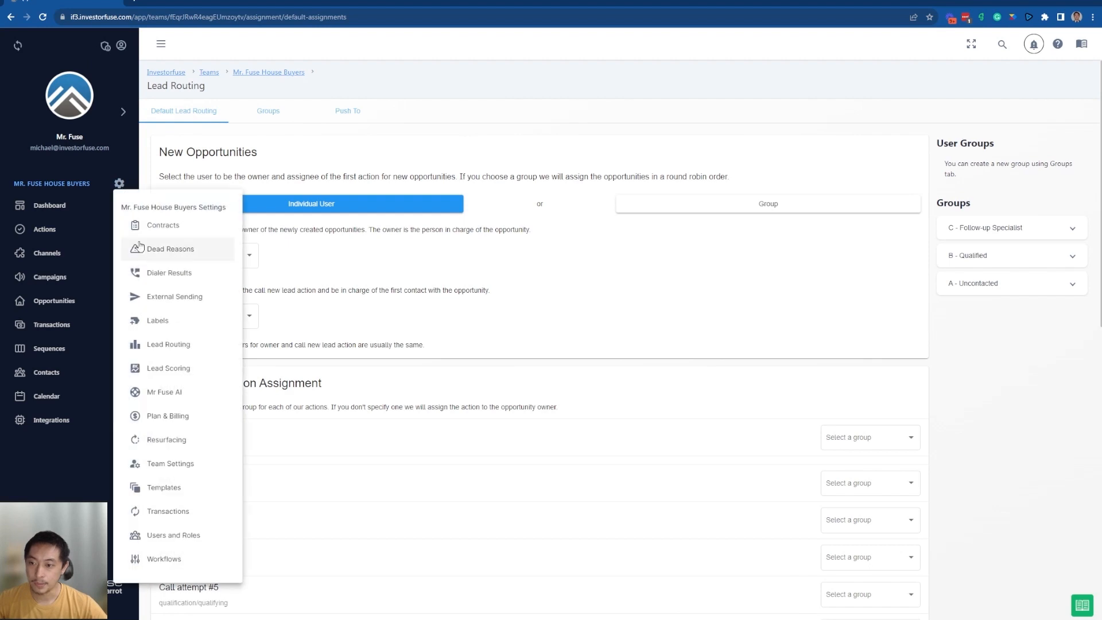
left_click(193, 536)
left_click(419, 179)
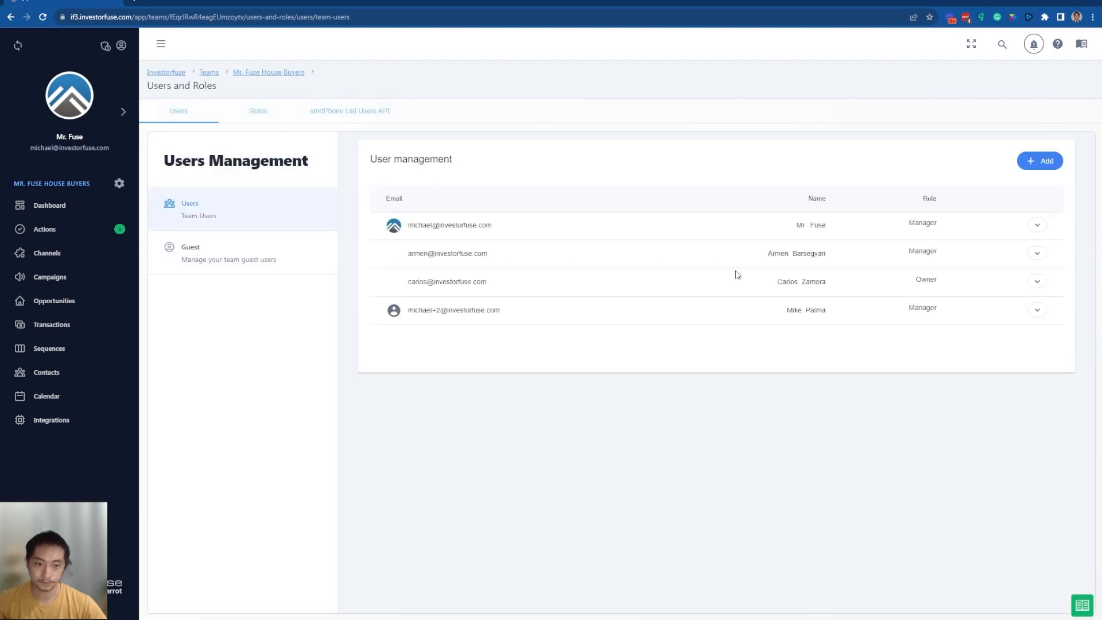
left_click_drag(934, 281, 411, 287)
left_click(462, 405)
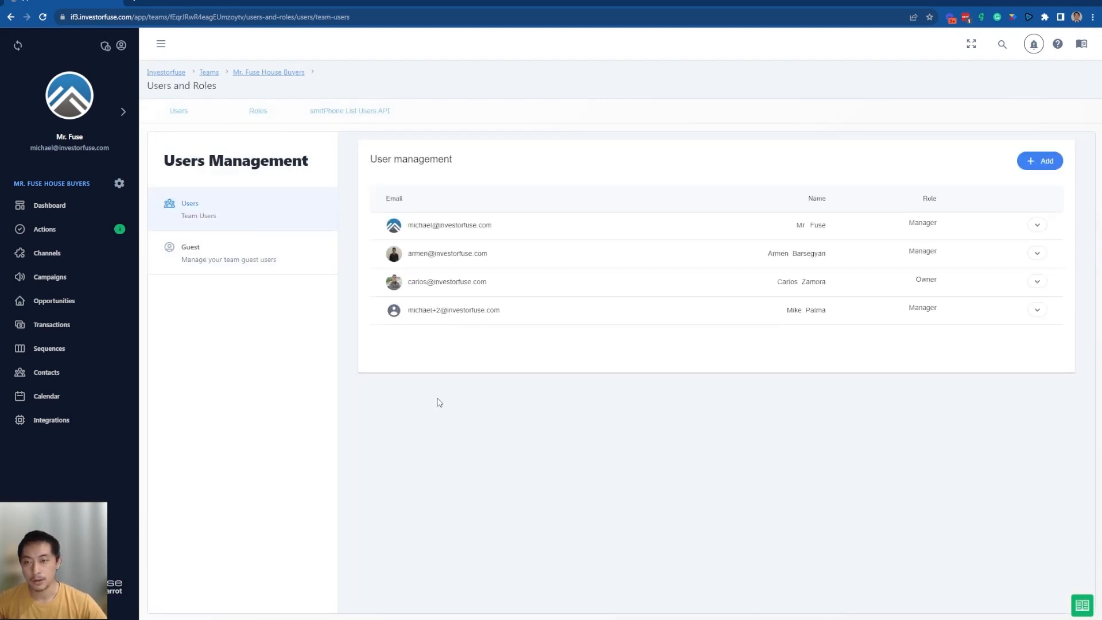
double_click(925, 280)
left_click(775, 455)
In default lead routing, set the second listed team user as both owner of new opportunities and recipient of the call new lead action
key("alt+Left")
key("alt+Left")
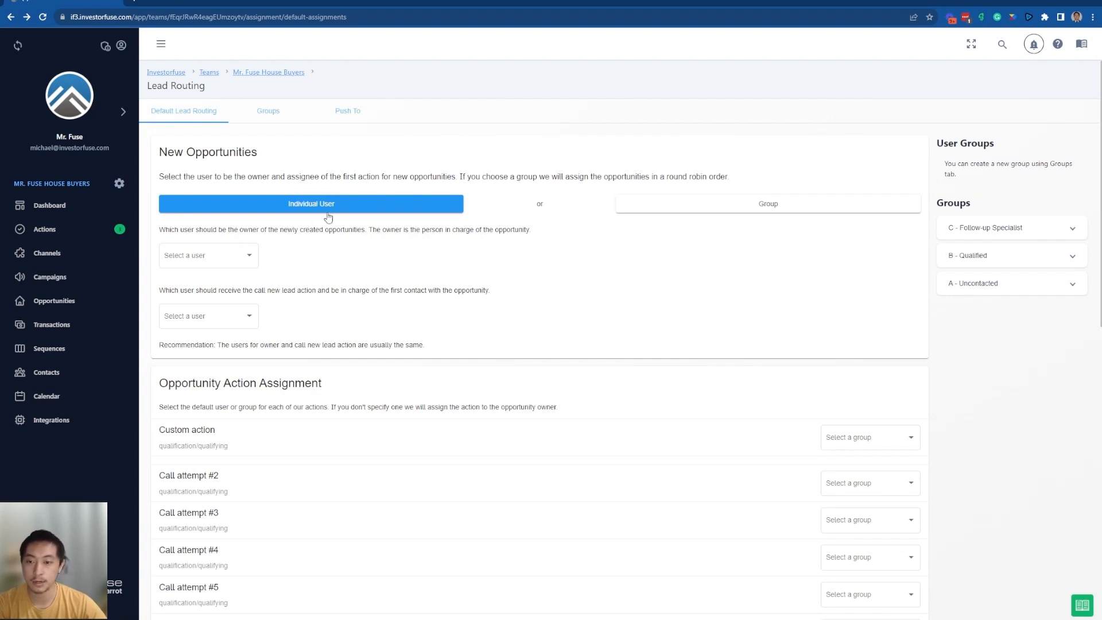
left_click(189, 255)
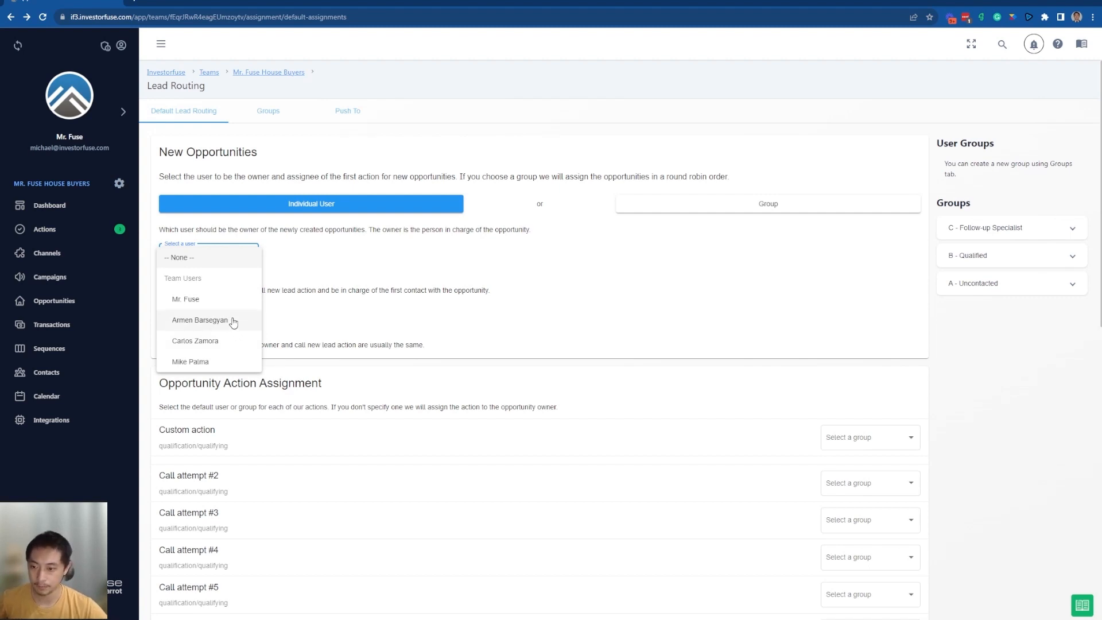
left_click(195, 320)
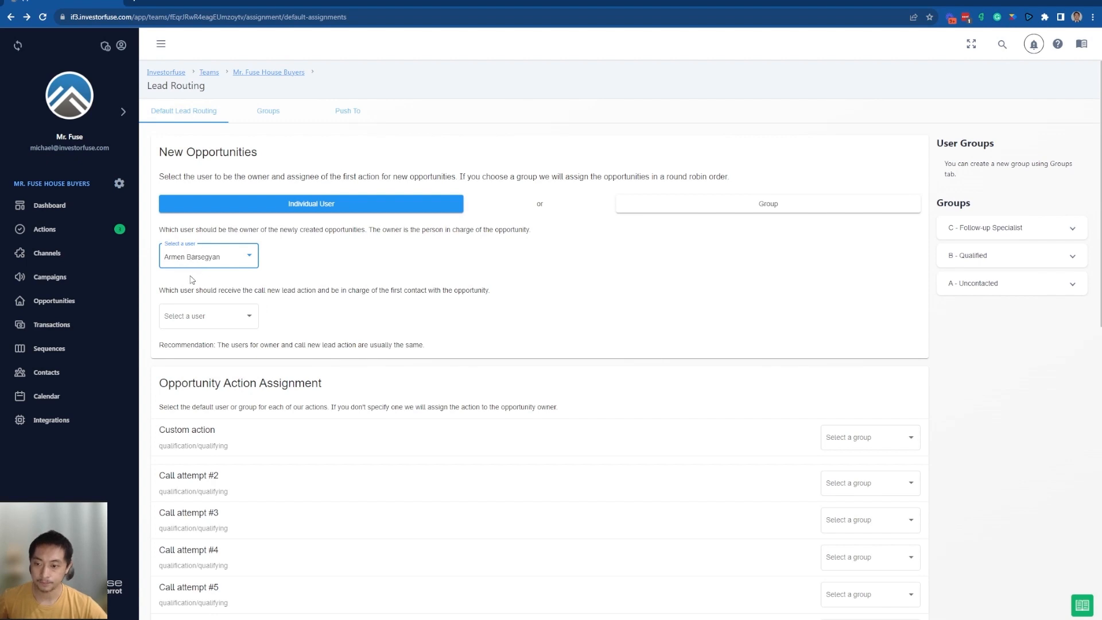
left_click(214, 319)
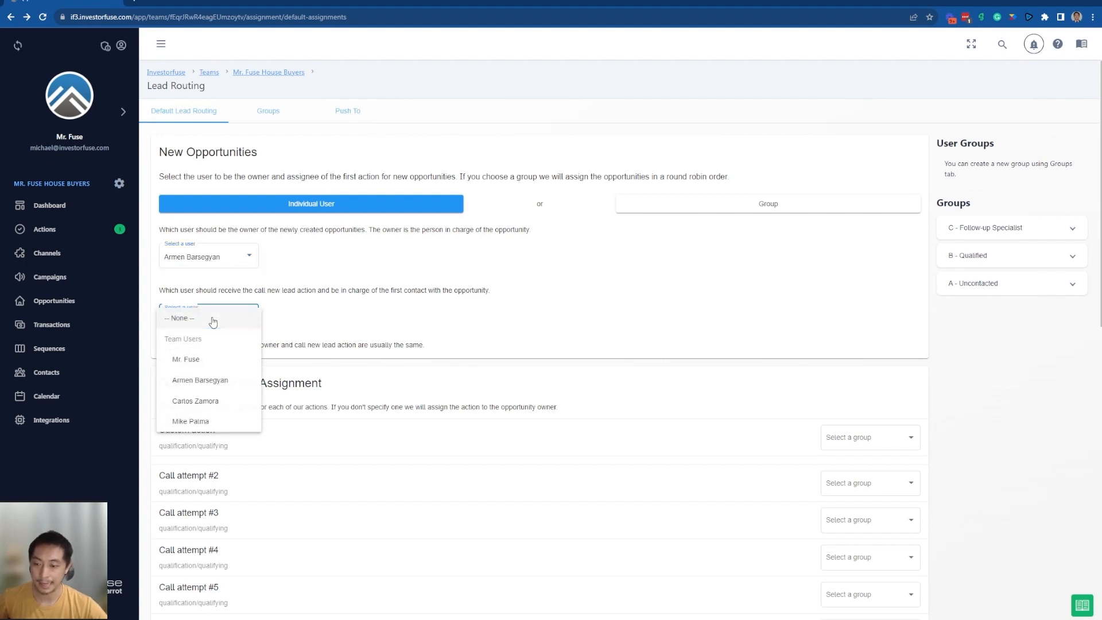
left_click(198, 380)
left_click_drag(200, 230, 528, 257)
left_click(182, 290)
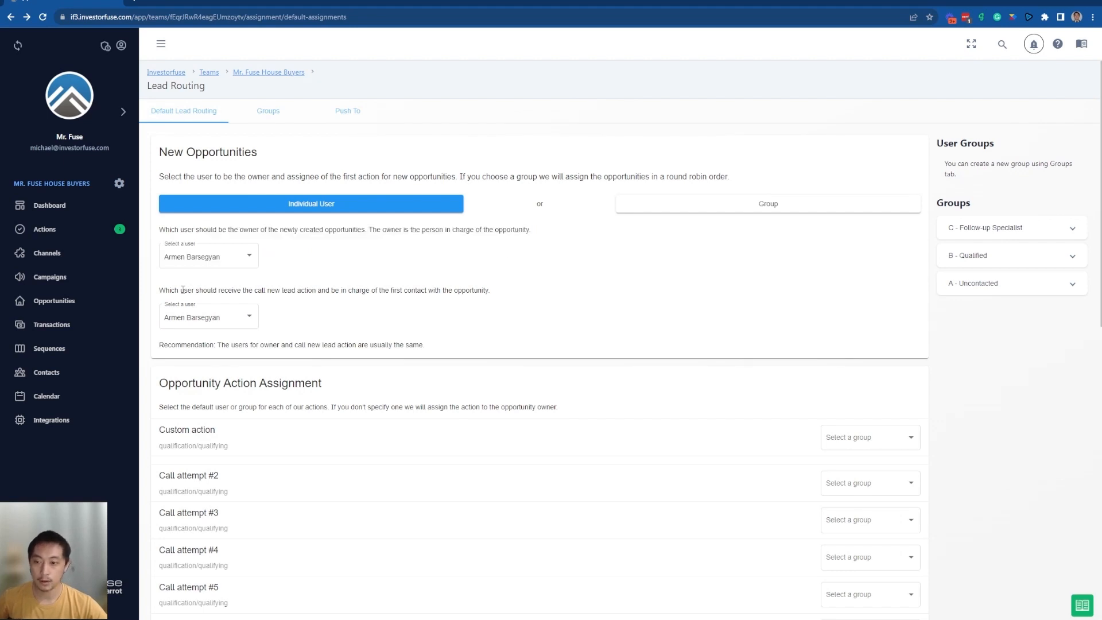
left_click_drag(165, 291, 401, 306)
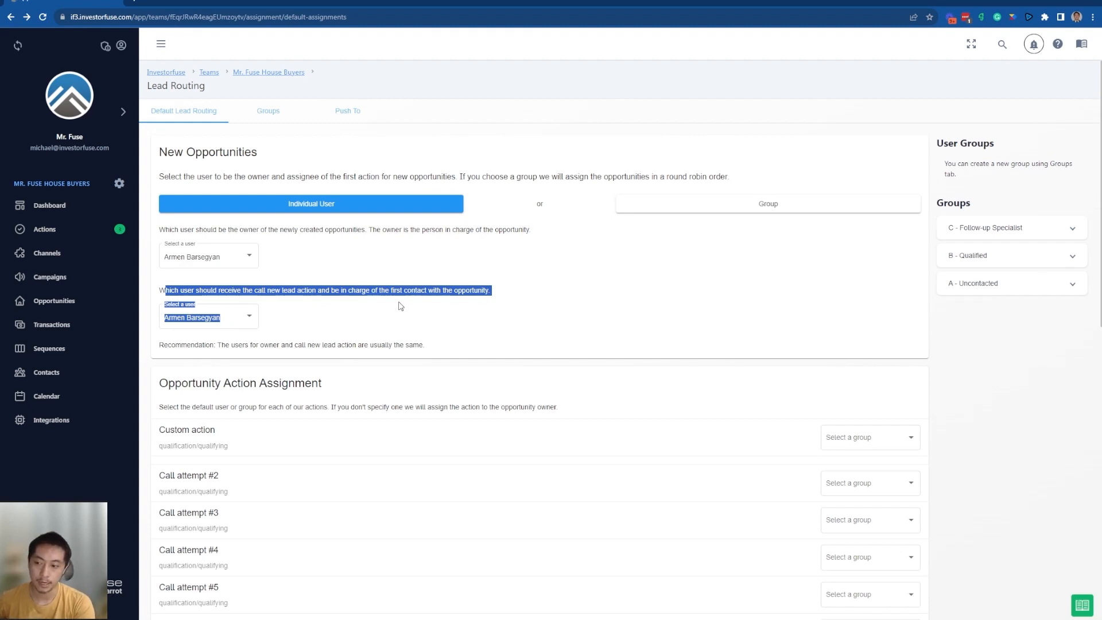
left_click(401, 306)
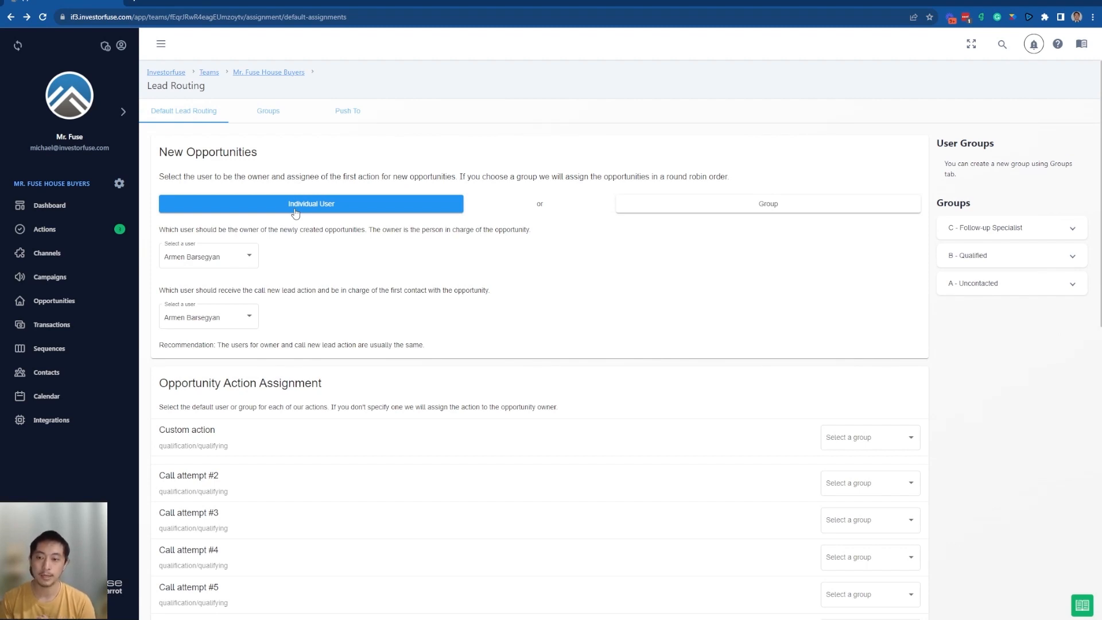
Open the list of groups in the lead routing settings
left_click(274, 114)
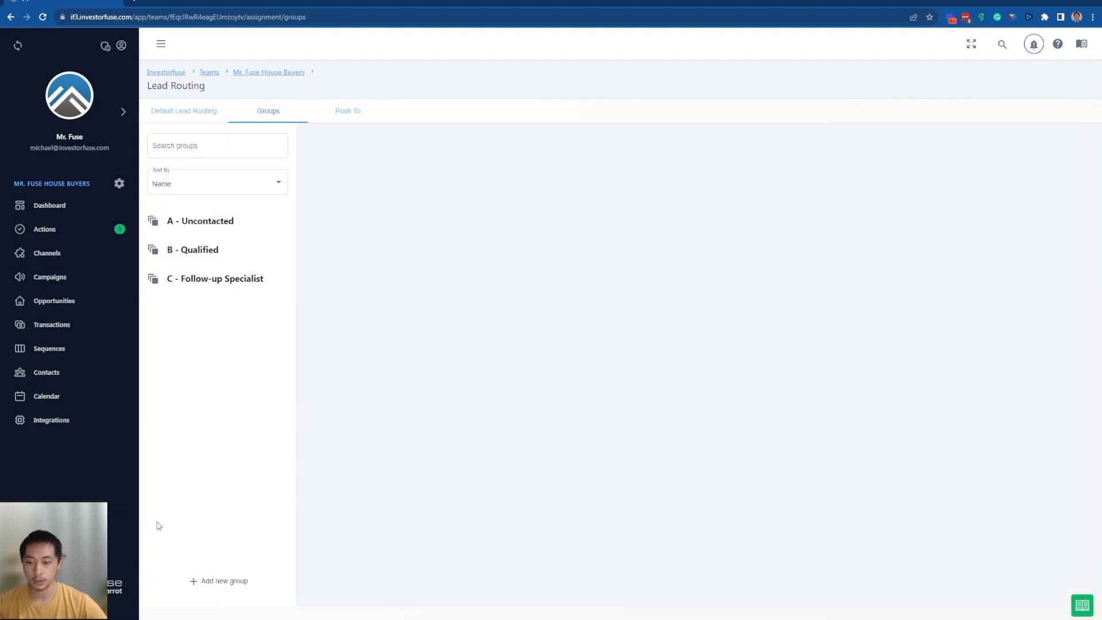
left_click(230, 586)
left_click(209, 550)
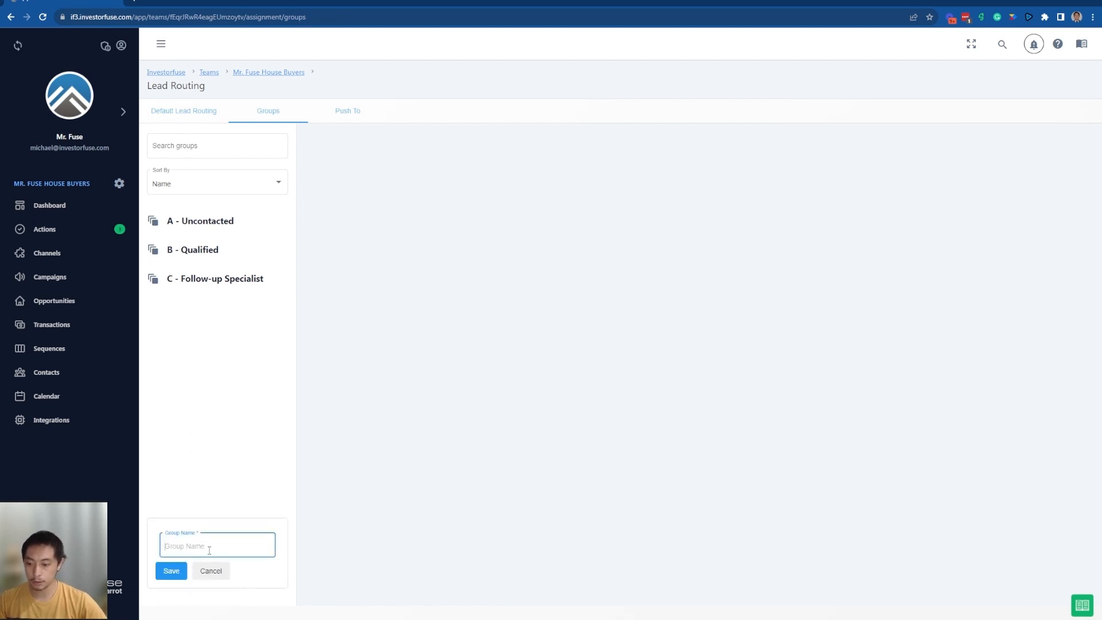
type("Lead")
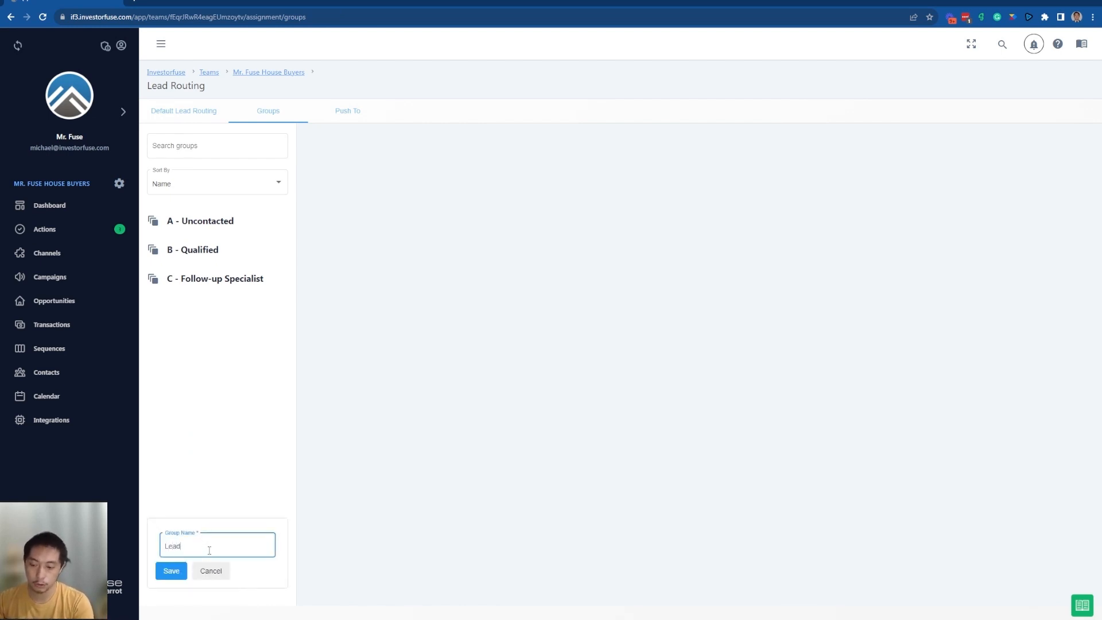
double_click(210, 550)
key("BackSpace")
type("Acquistions")
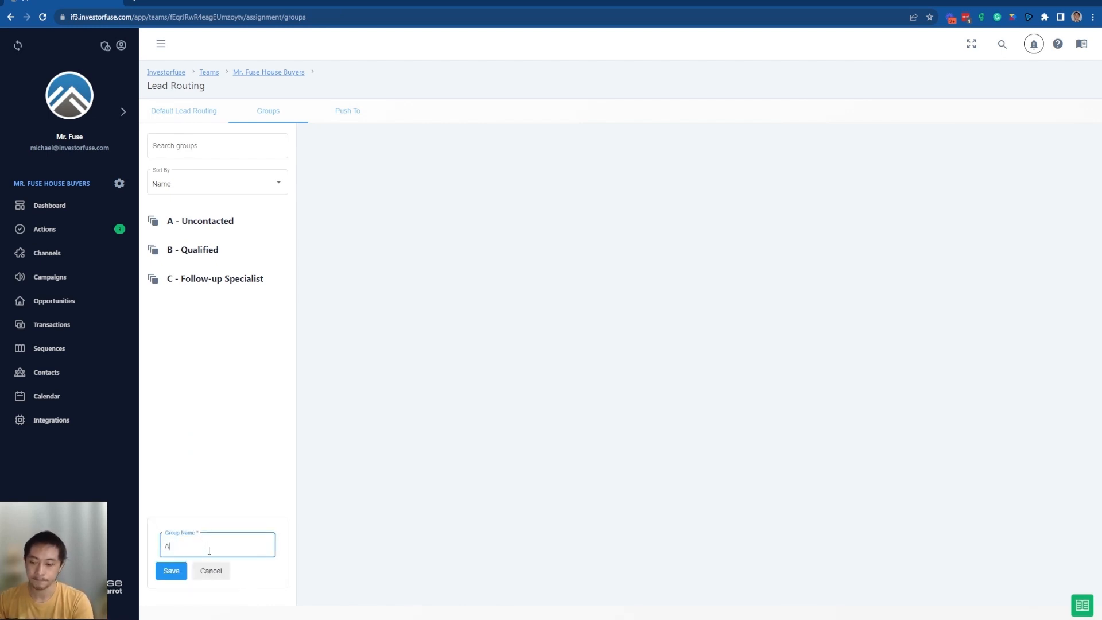
double_click(209, 550)
key("BackSpace")
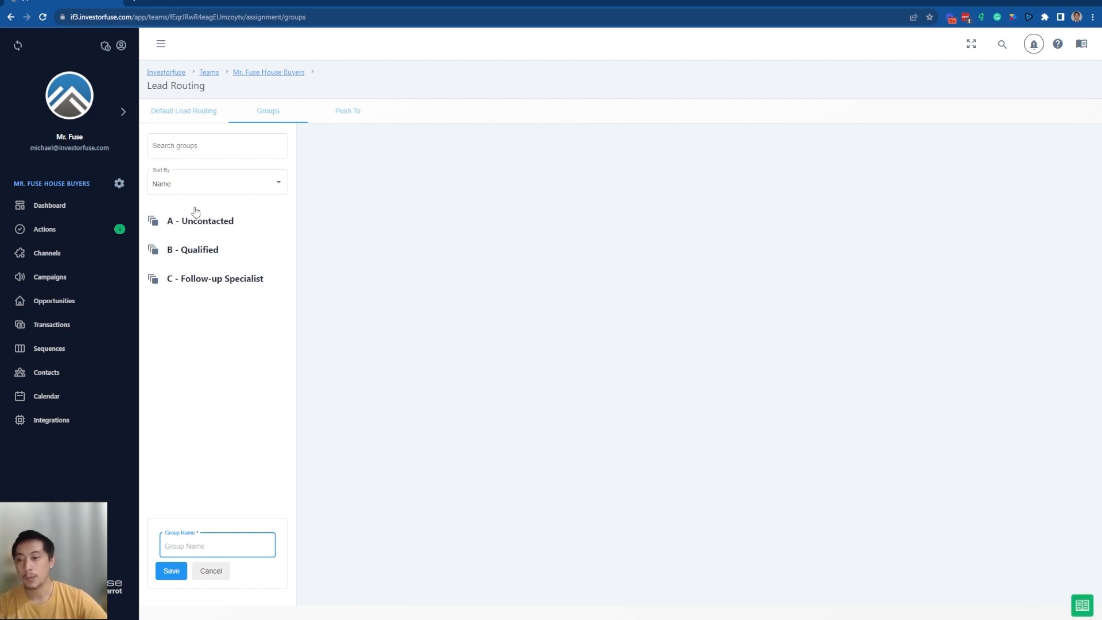
Remove the last listed user's access to the A - Uncontacted group and save the group
left_click(221, 225)
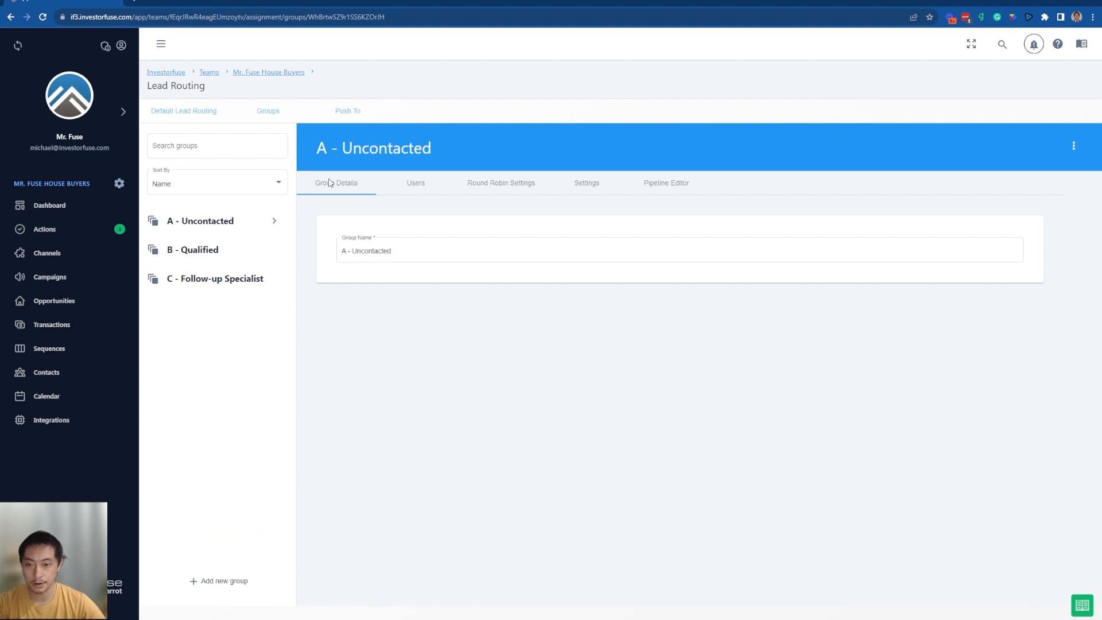
left_click(422, 184)
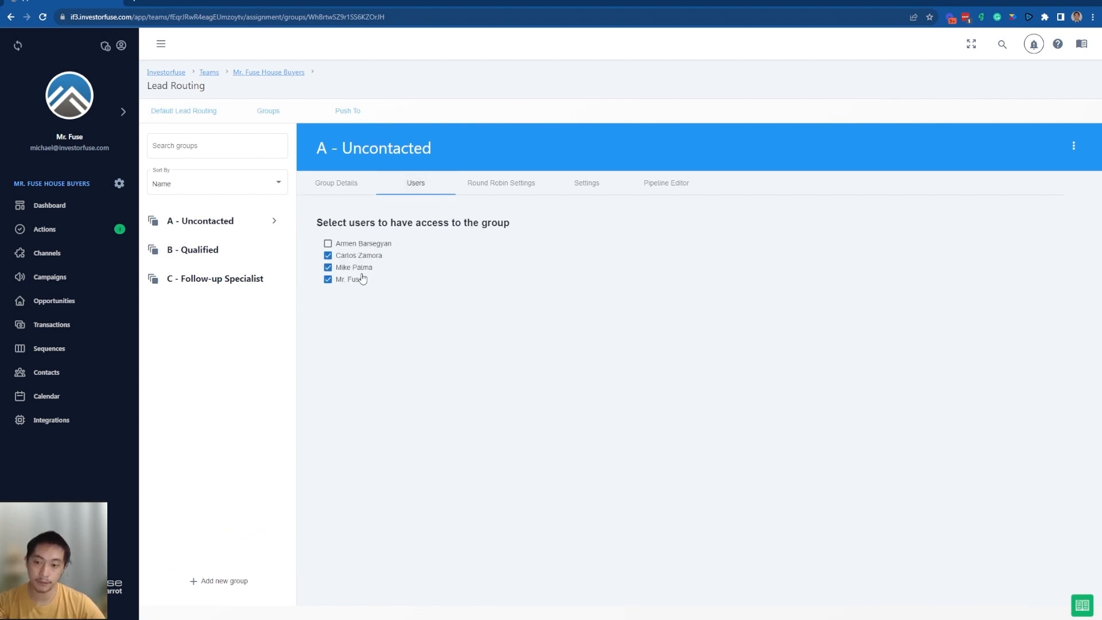
left_click(339, 279)
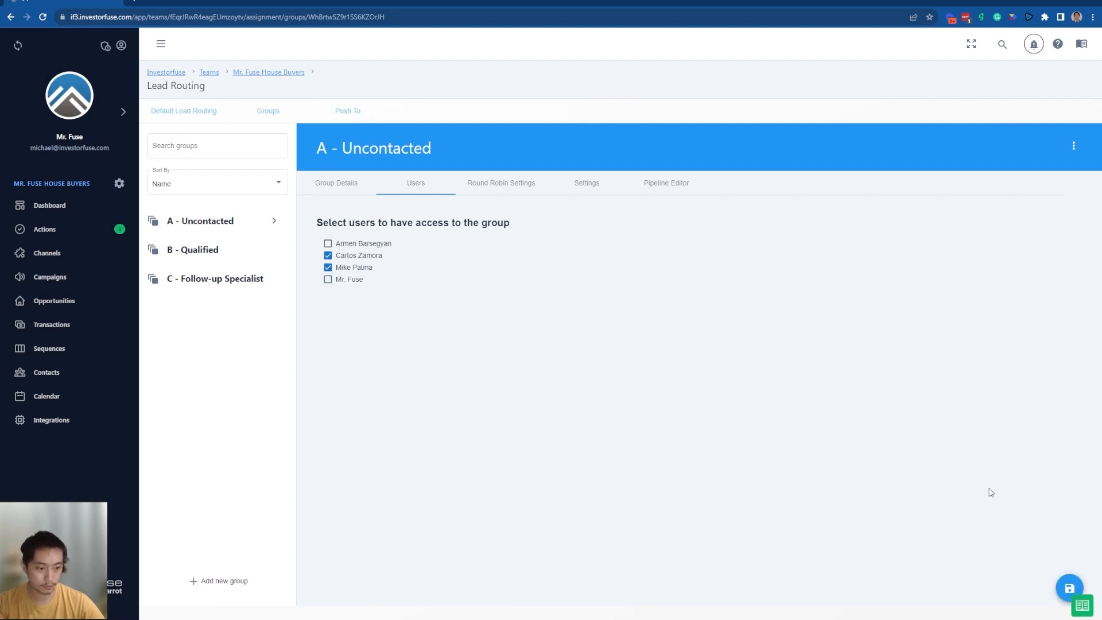
left_click(1069, 587)
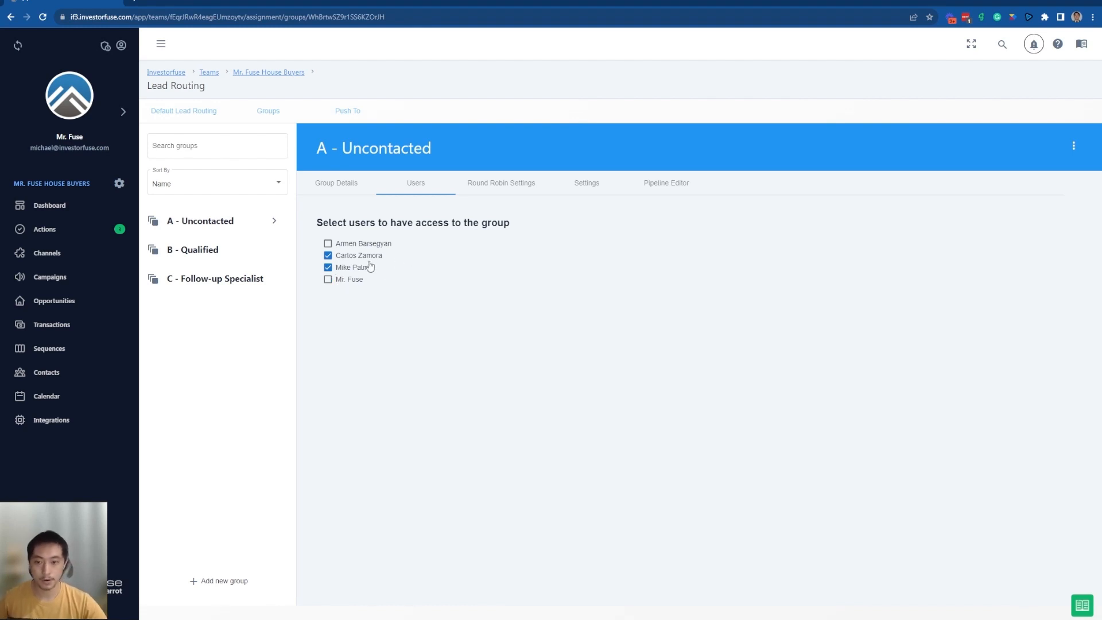
In default lead routing, assign new opportunities to the A - Uncontacted group instead of an individual user
left_click(158, 110)
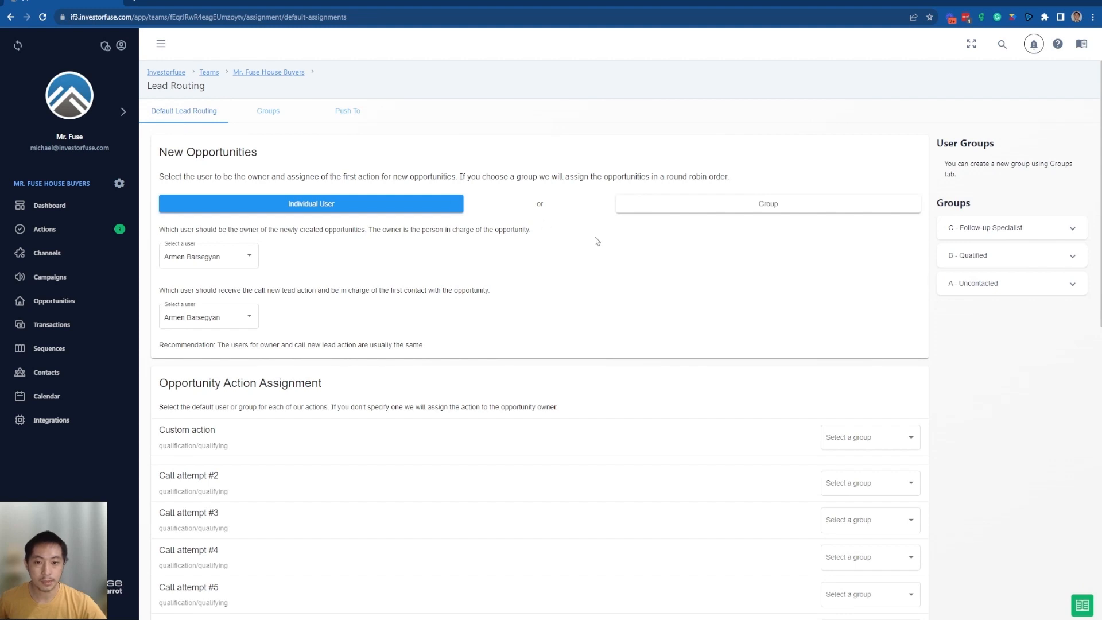
left_click(780, 208)
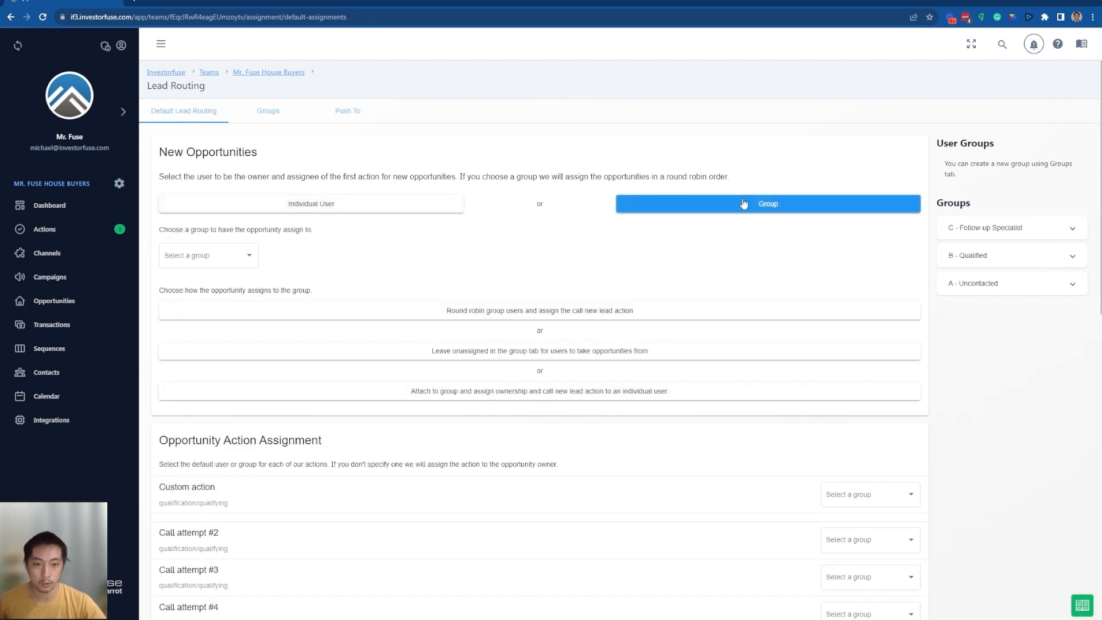
left_click(194, 254)
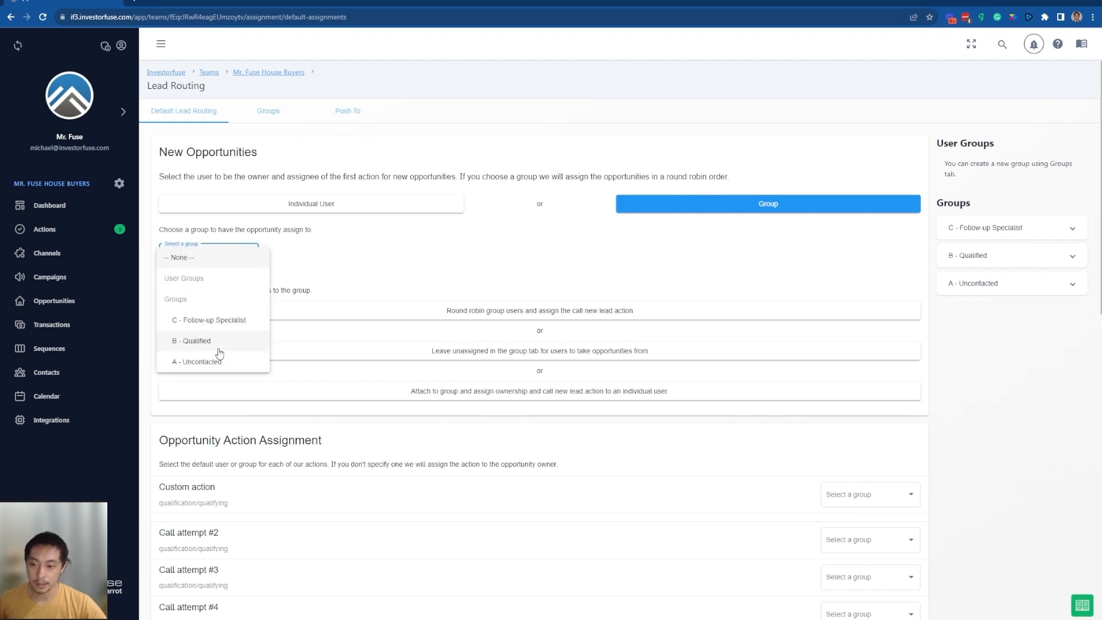
left_click(202, 362)
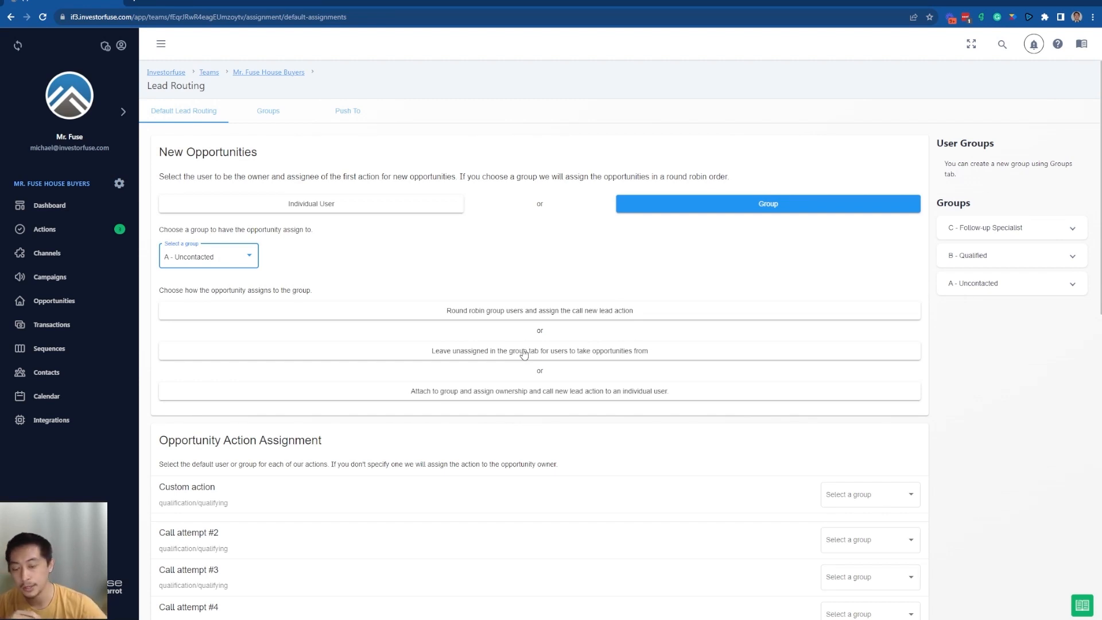
Try the individual-user and round robin options for the group, ending on leaving opportunities unassigned in the group tab for users to take
left_click(479, 401)
left_click(277, 428)
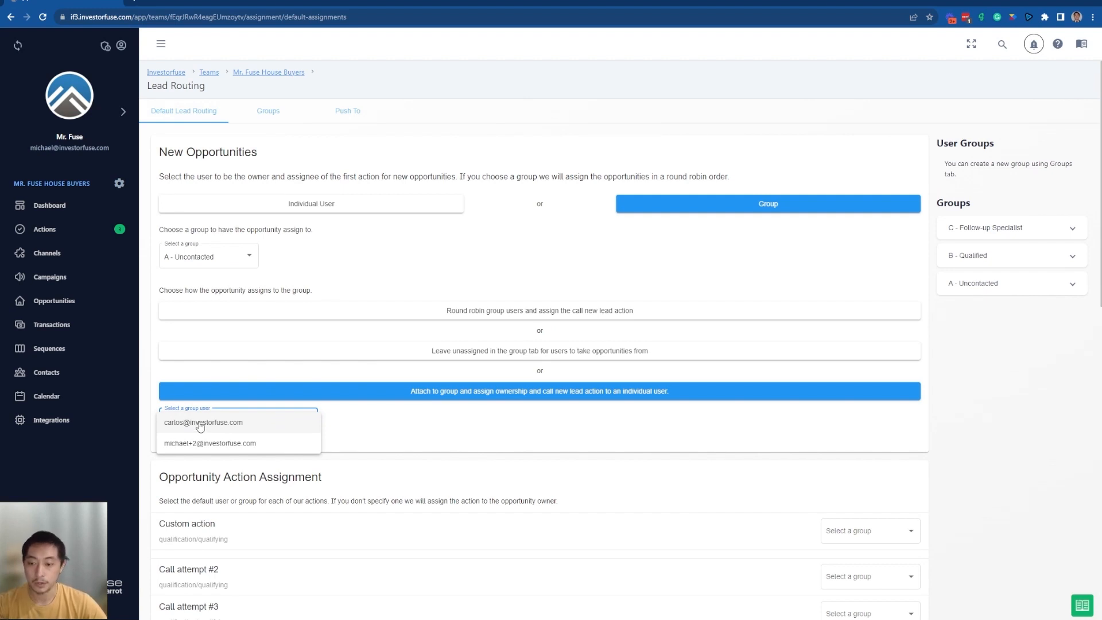
left_click(568, 422)
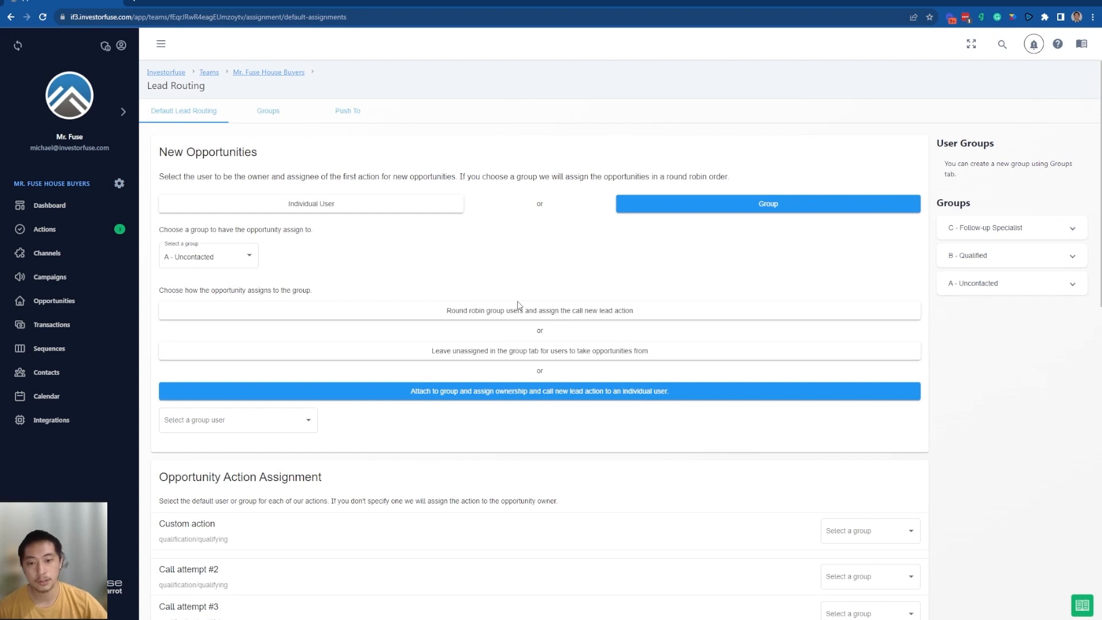
left_click(528, 316)
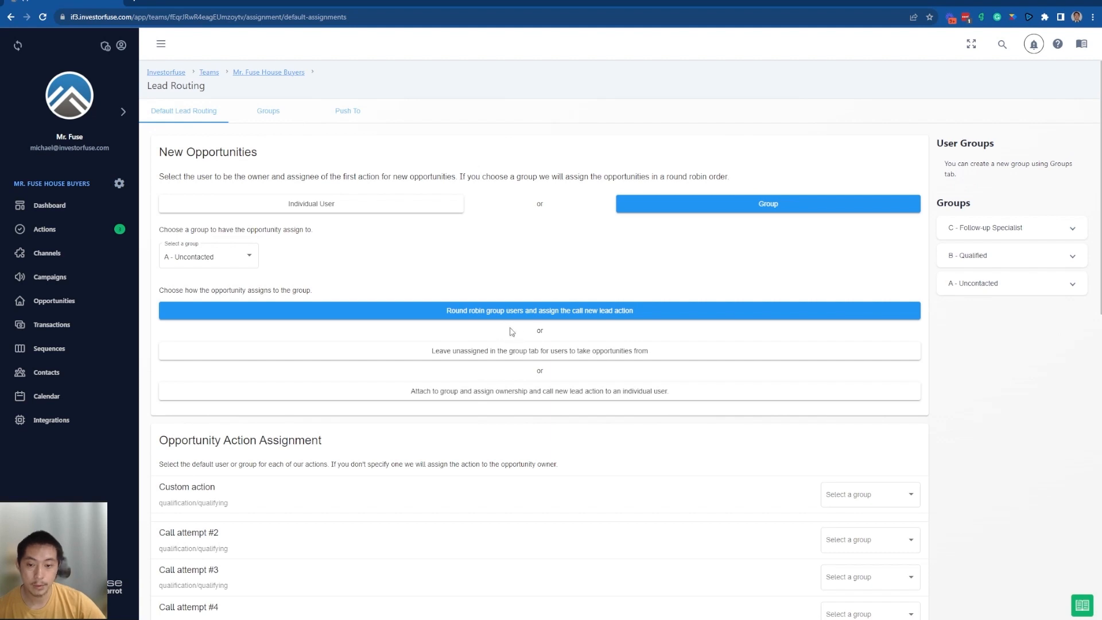
left_click(495, 353)
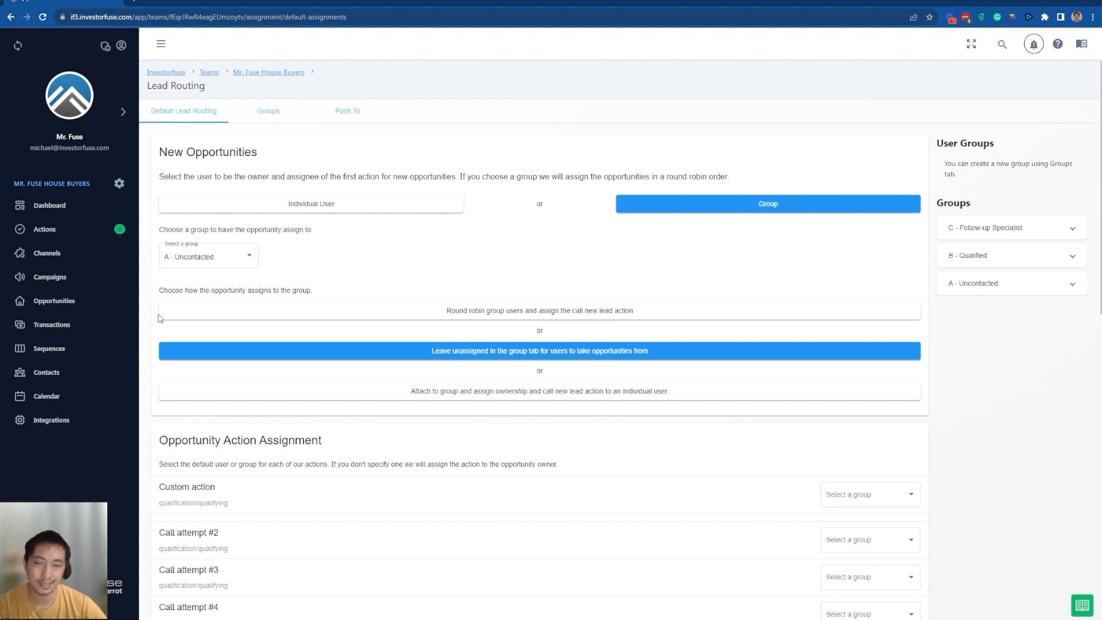
Open the assignment settings of the PPC campaign from the campaign list
left_click(73, 279)
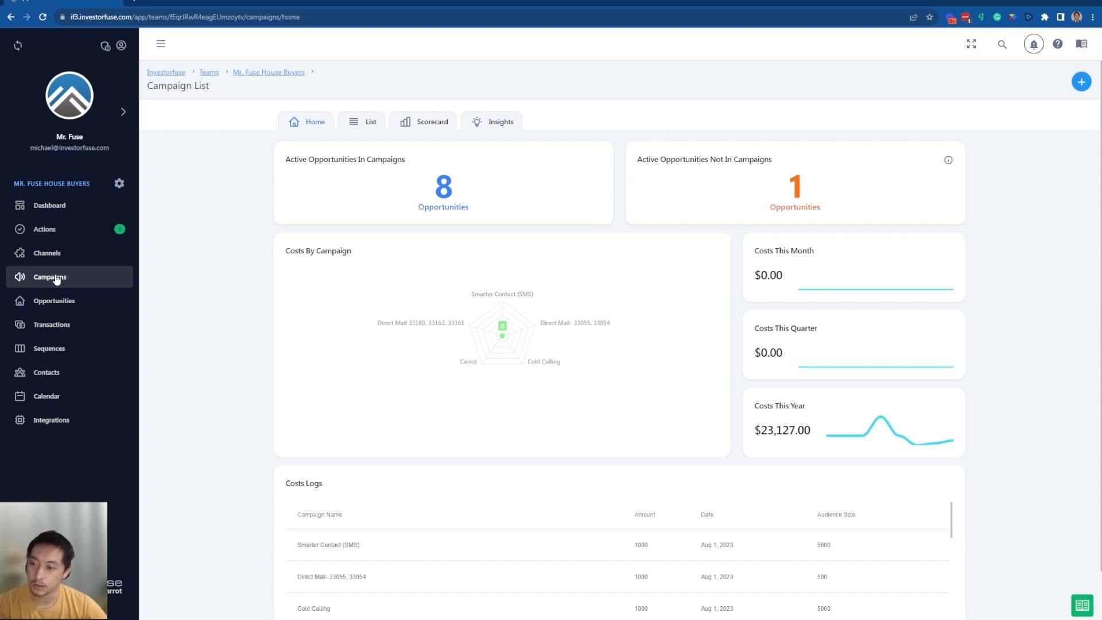
left_click(368, 123)
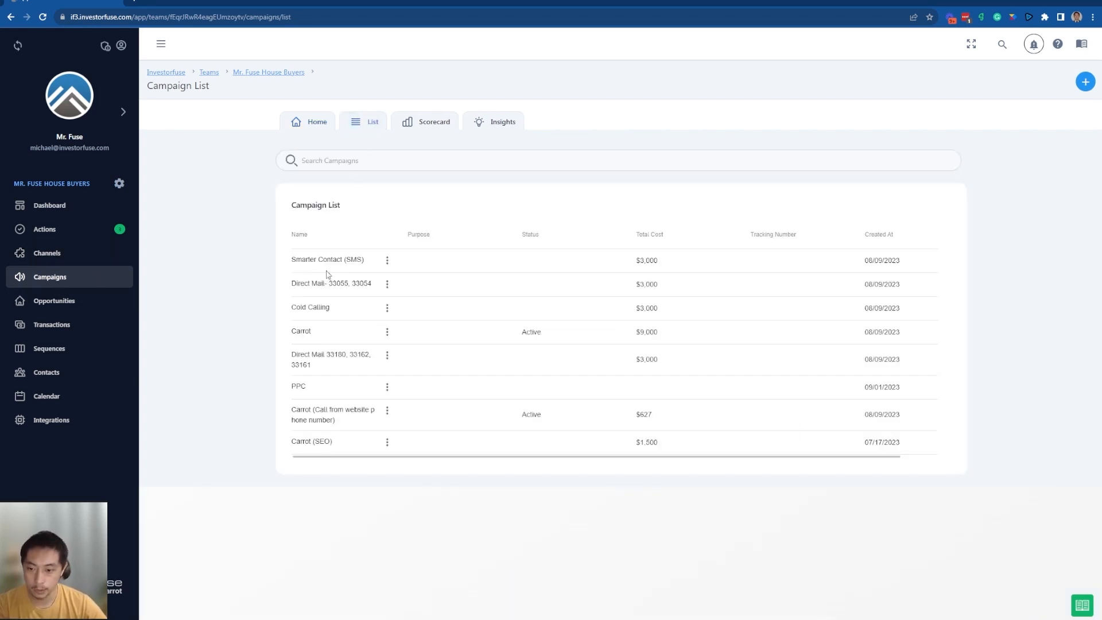
left_click(300, 388)
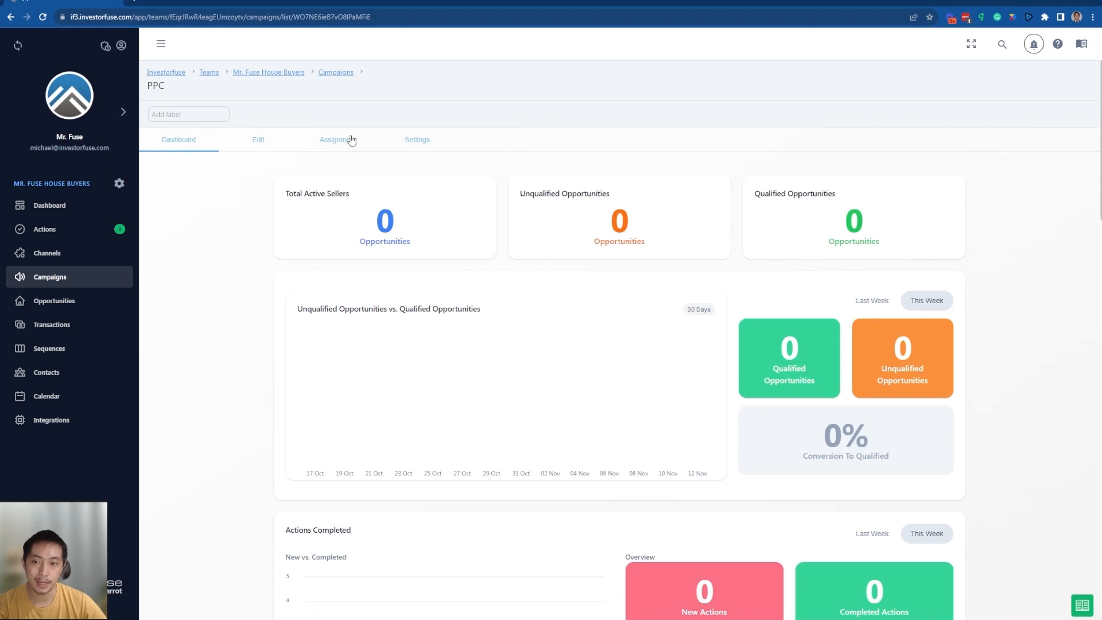
left_click(342, 148)
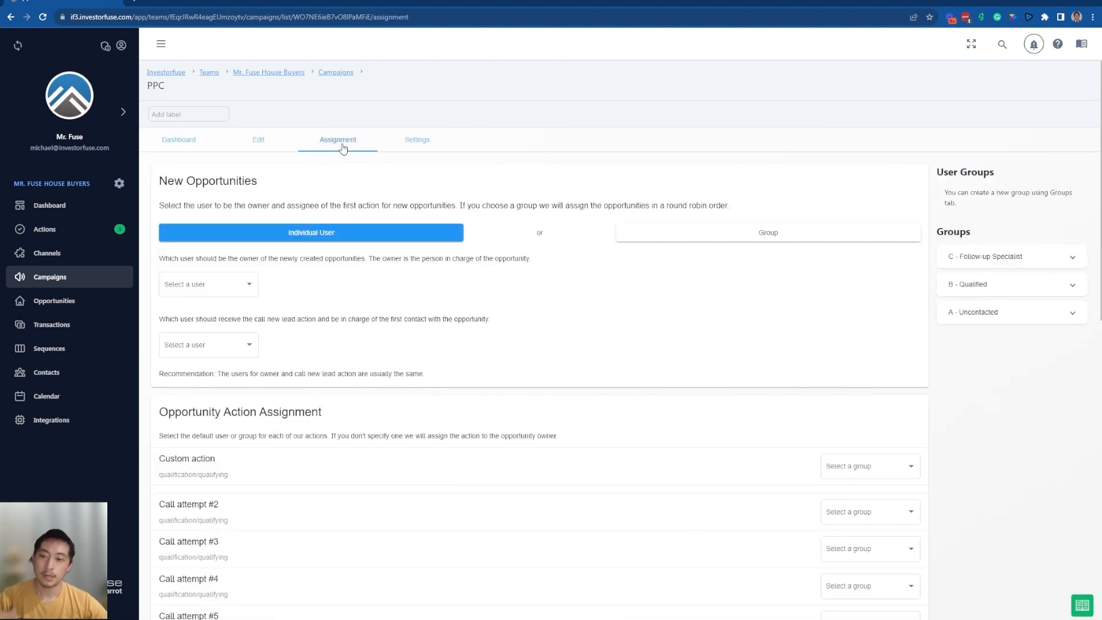
Assign the PPC campaign's new opportunities to the B - Qualified group, using round robin for users and the call new lead action
left_click(773, 240)
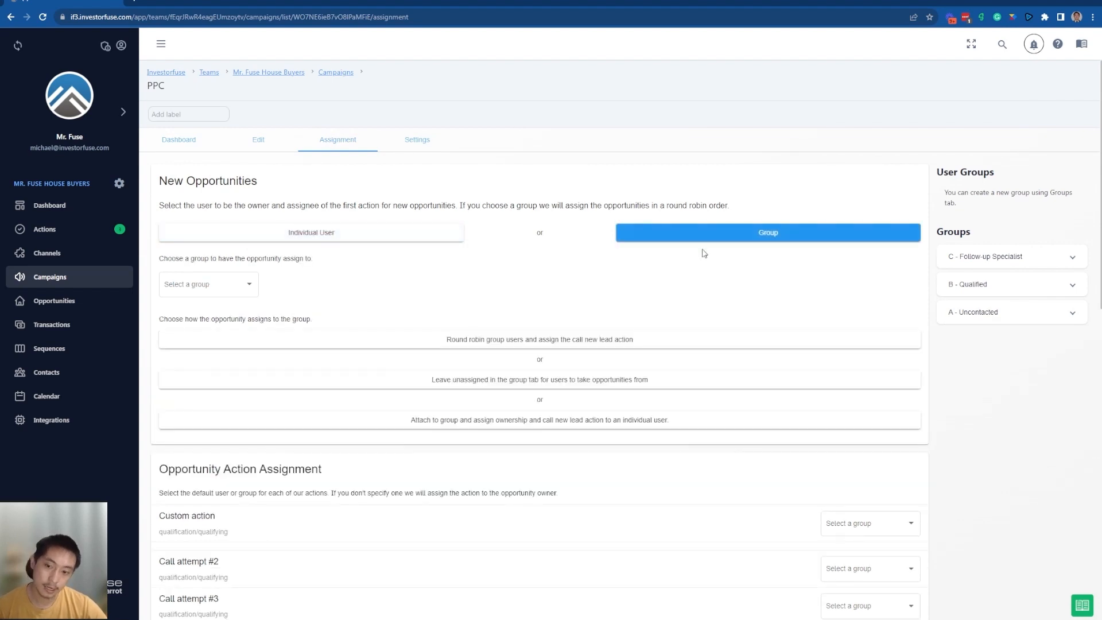
left_click(206, 287)
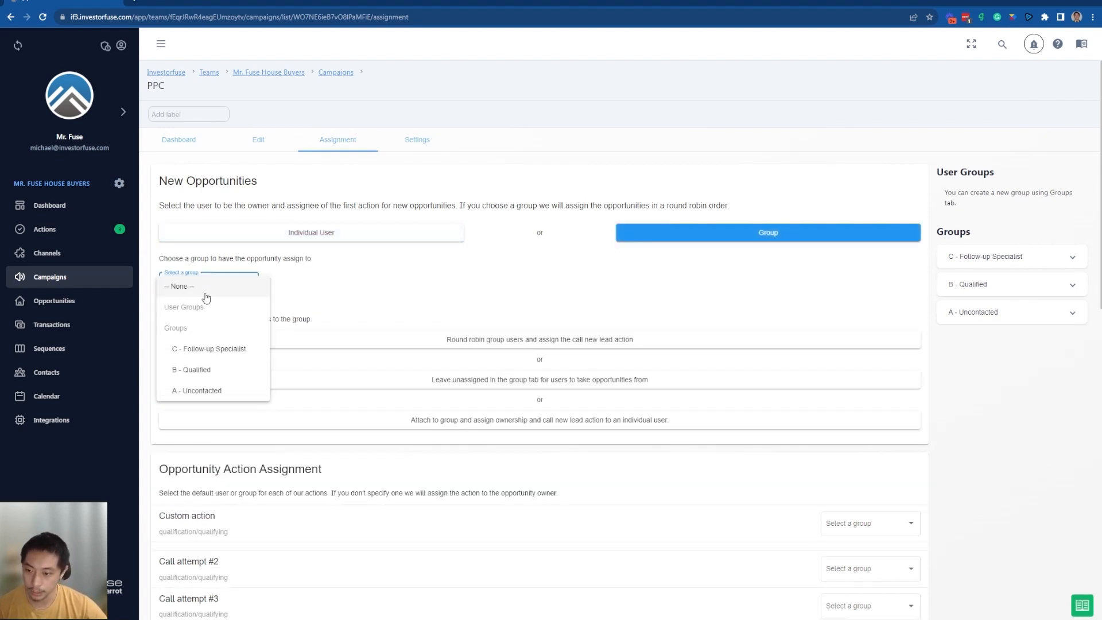
left_click(215, 368)
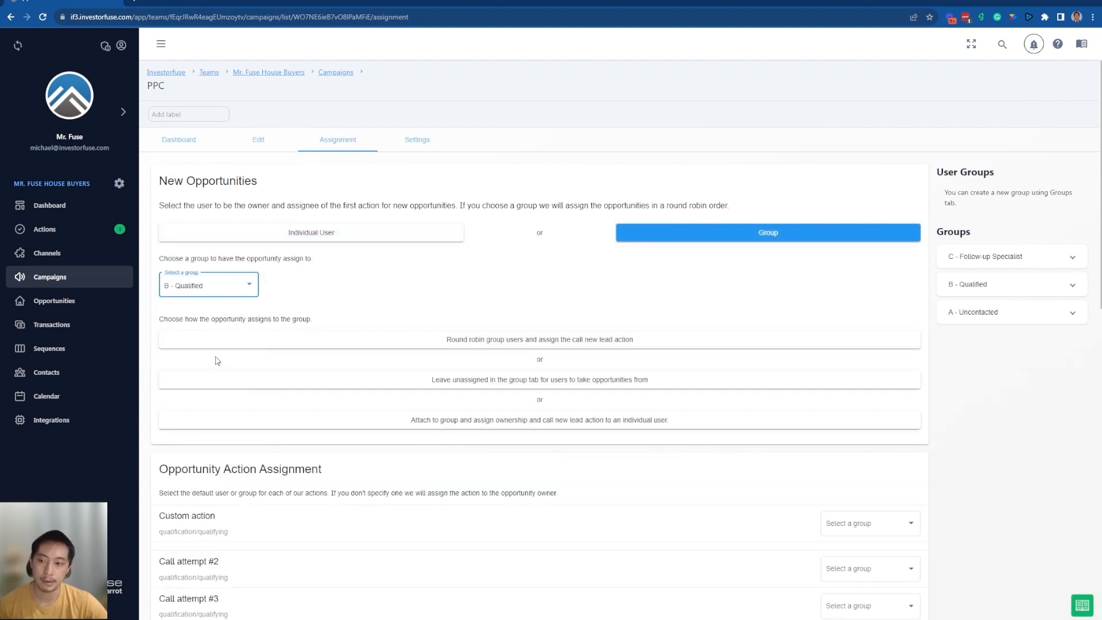
left_click(515, 342)
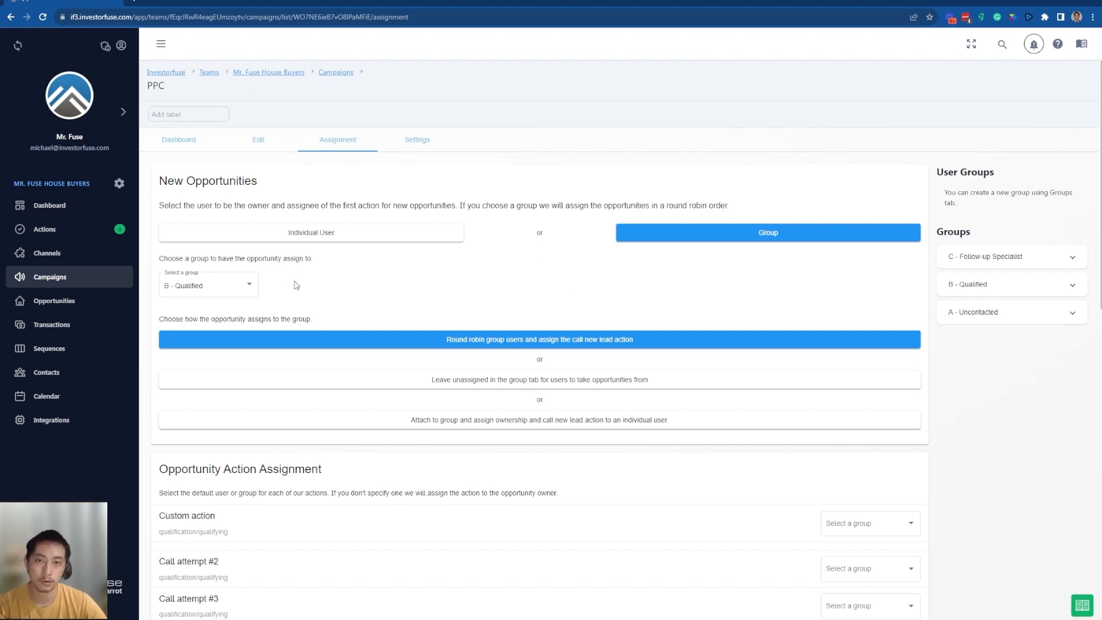
Switch the PPC campaign to individual-user assignment and view the user choices for owner and call new lead action without selecting anyone
left_click(305, 236)
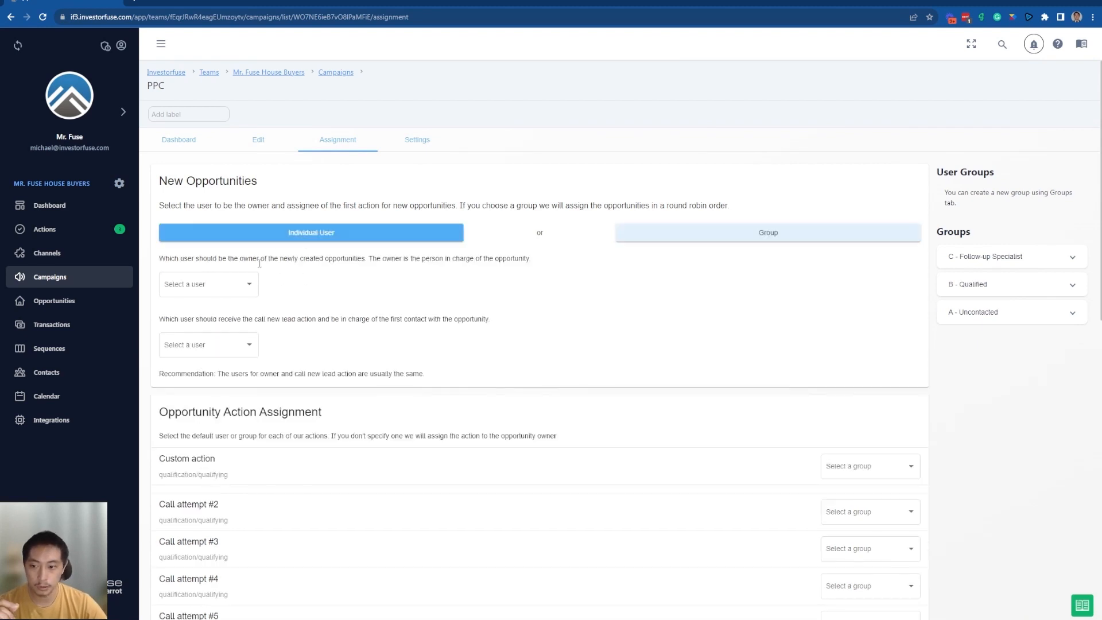
left_click(211, 285)
left_click(201, 294)
left_click(202, 345)
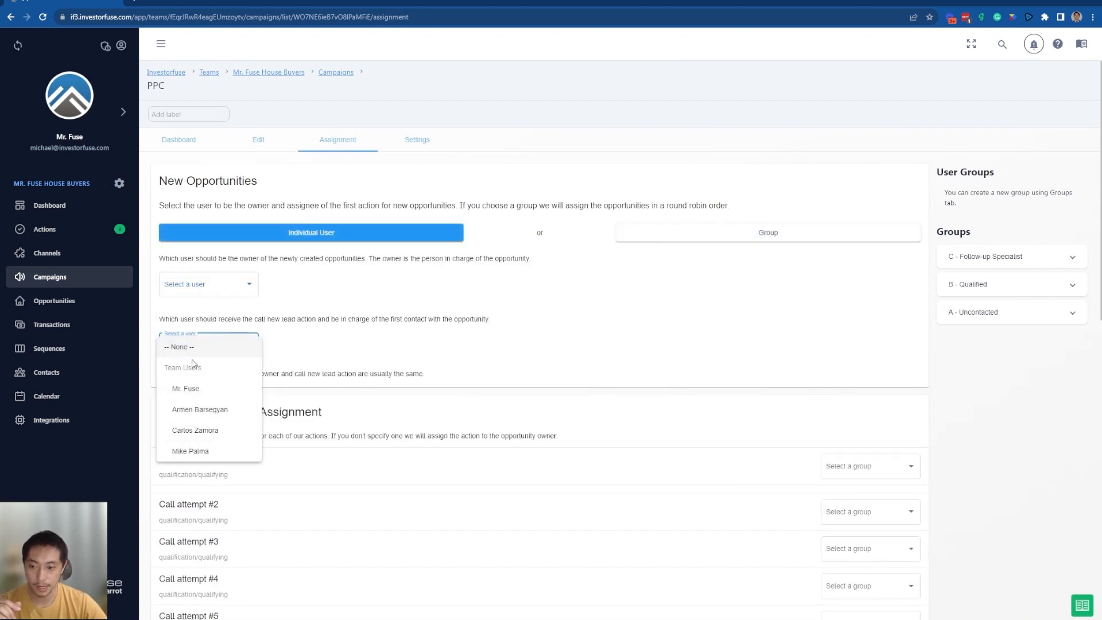
left_click(195, 347)
In default lead routing, check the individual-user choices, and set the A - Uncontacted group to round robin users and assign the call new lead action
left_click(120, 184)
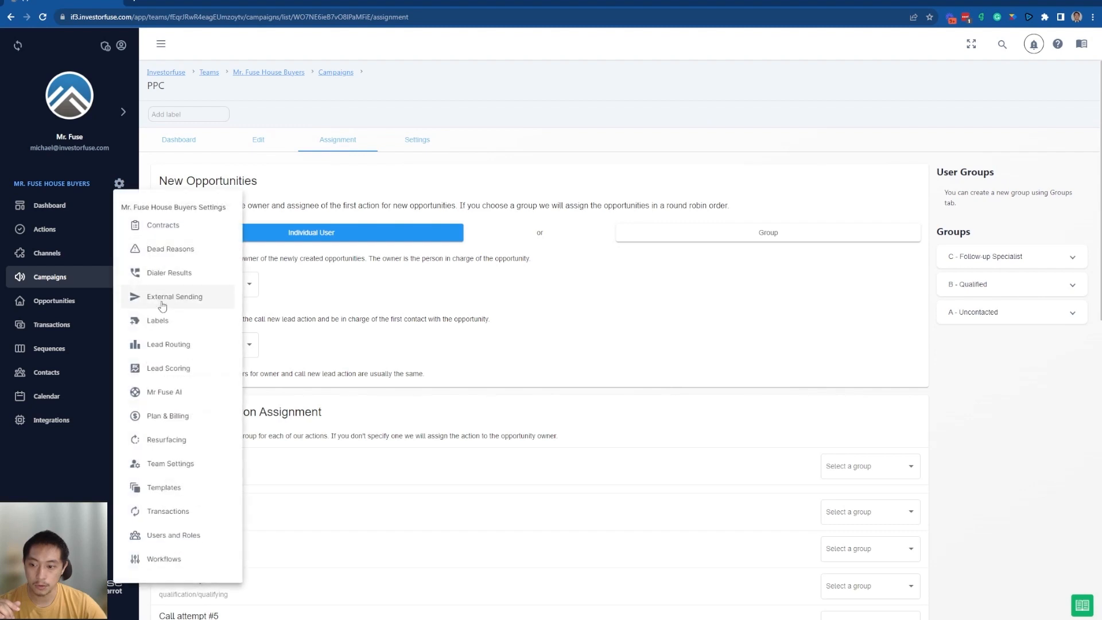
left_click(170, 347)
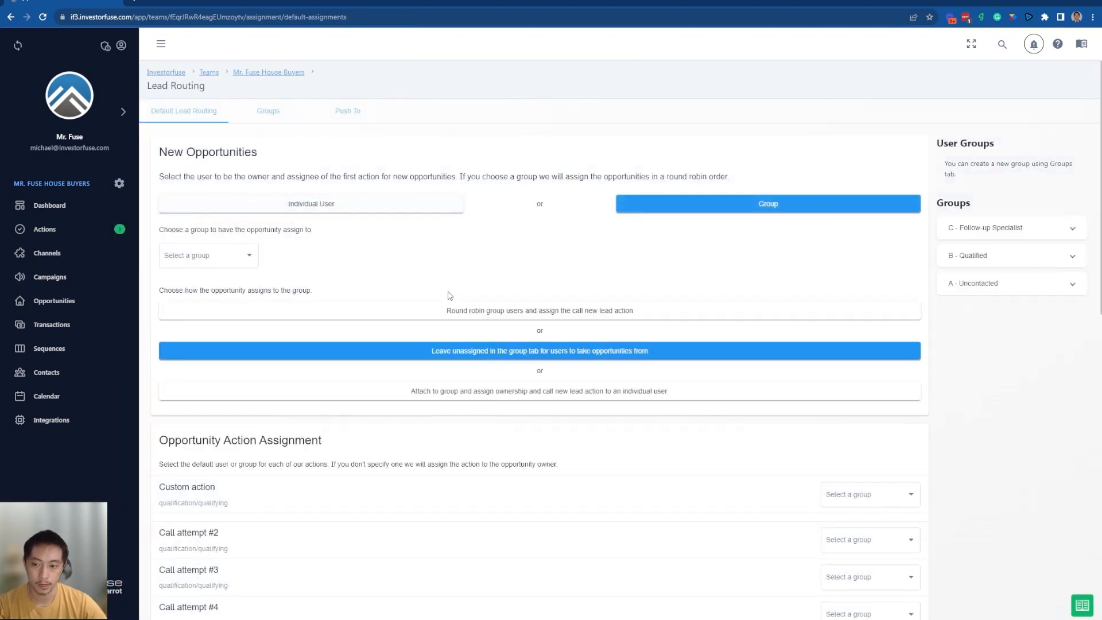
left_click(337, 210)
left_click(207, 256)
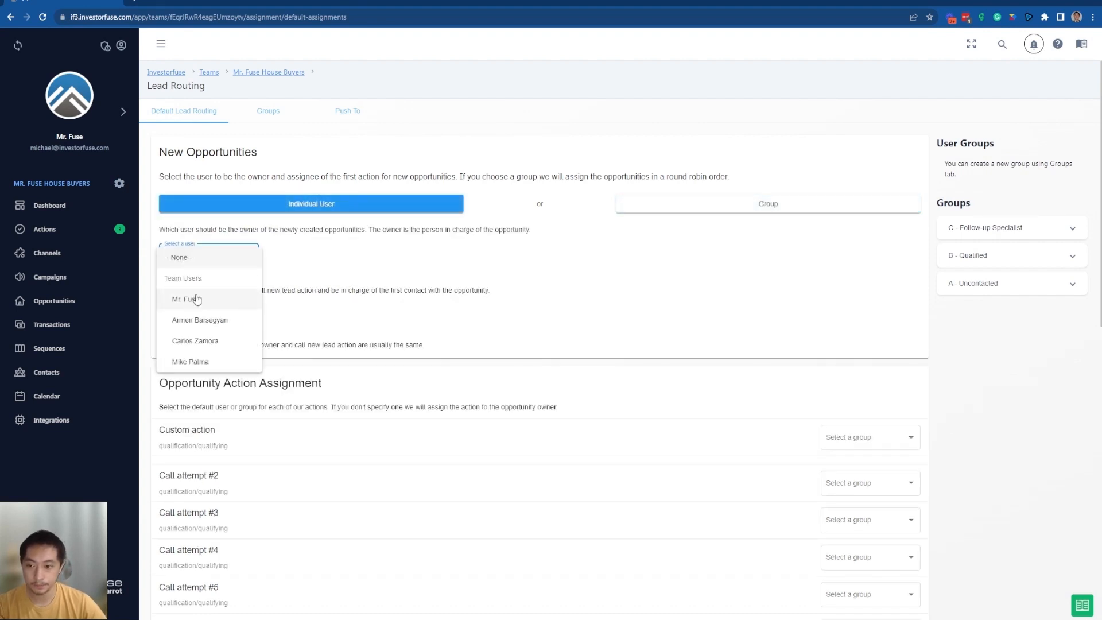
left_click(205, 317)
left_click(204, 316)
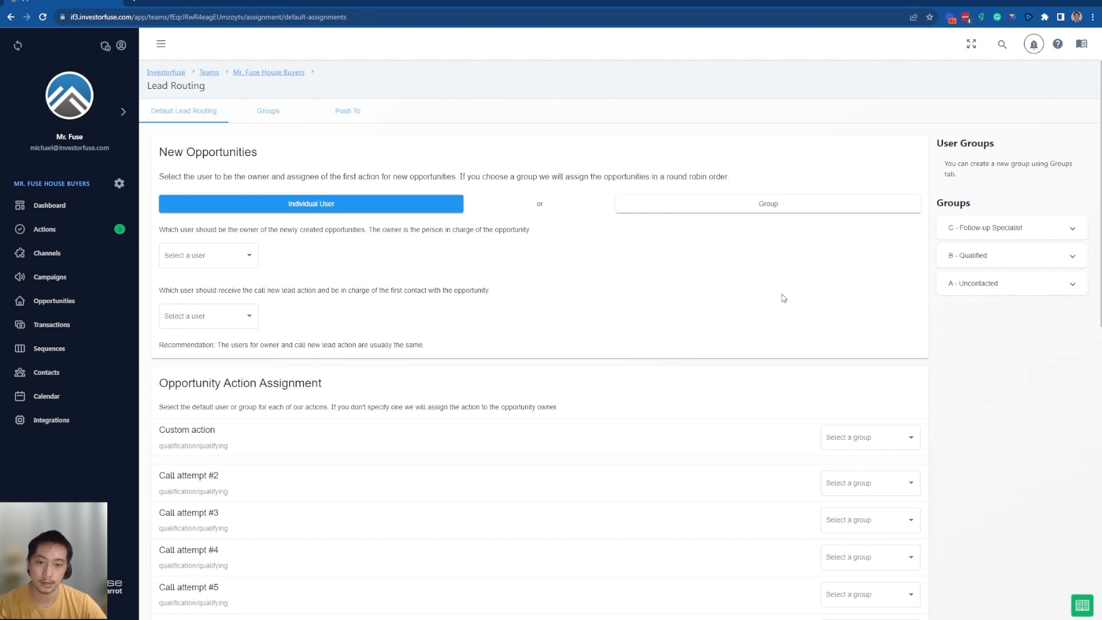
left_click(752, 209)
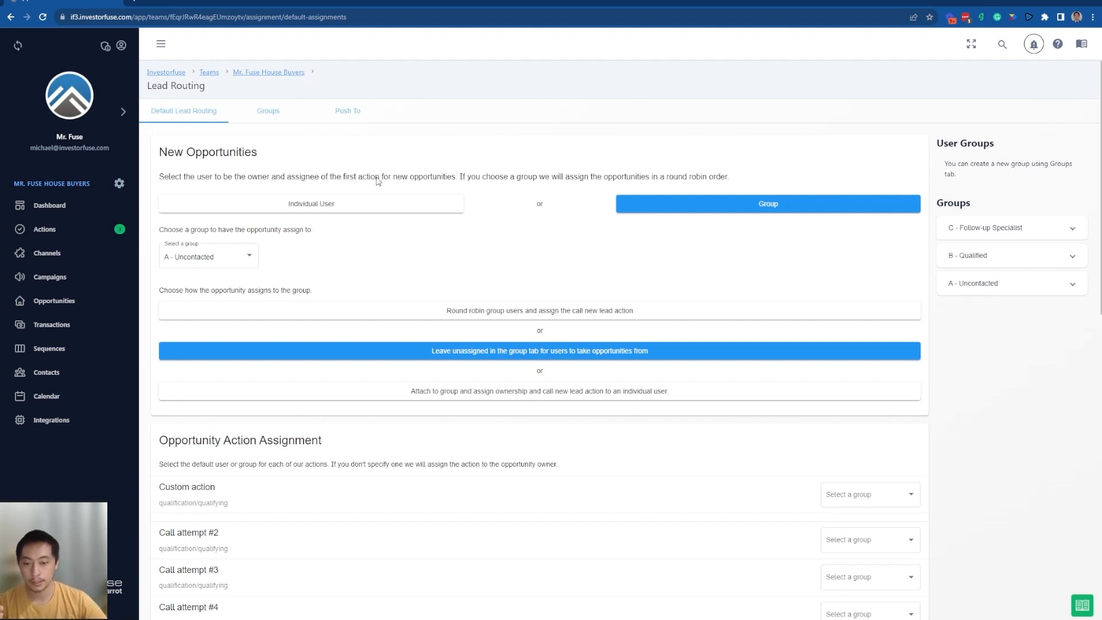
left_click(491, 315)
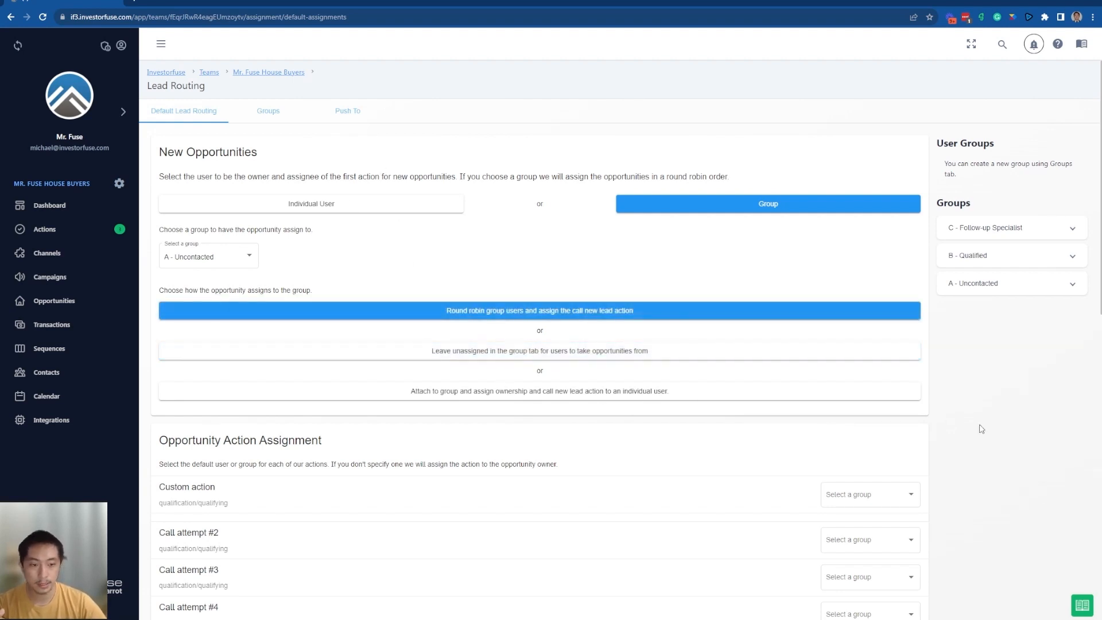
Reopen the PPC campaign from the campaign list and review its new opportunity assignment settings
left_click(119, 183)
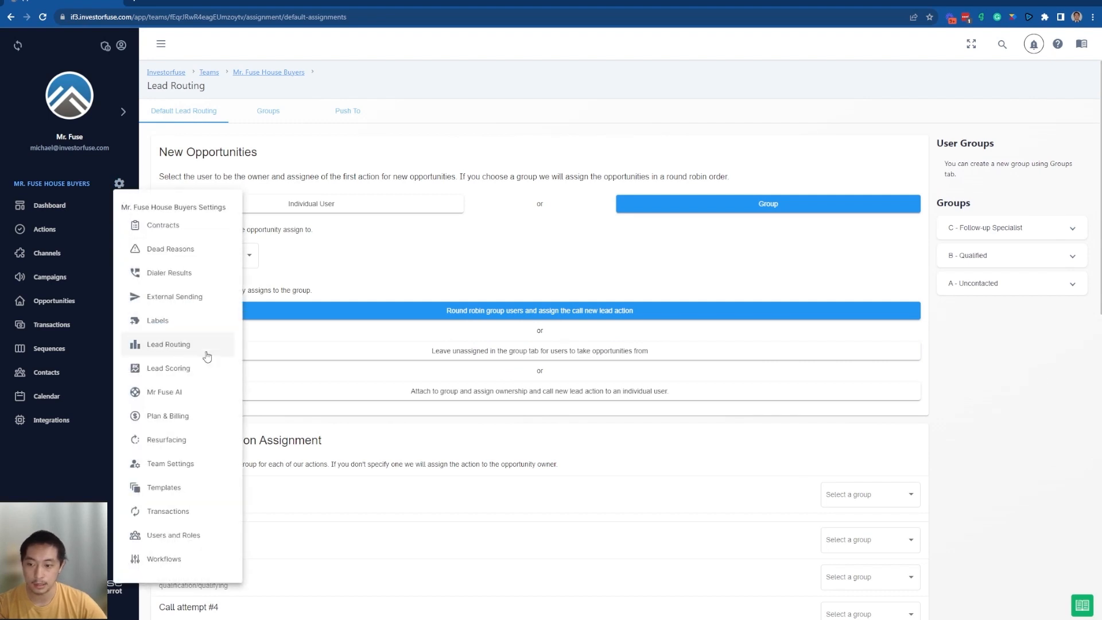
left_click(87, 285)
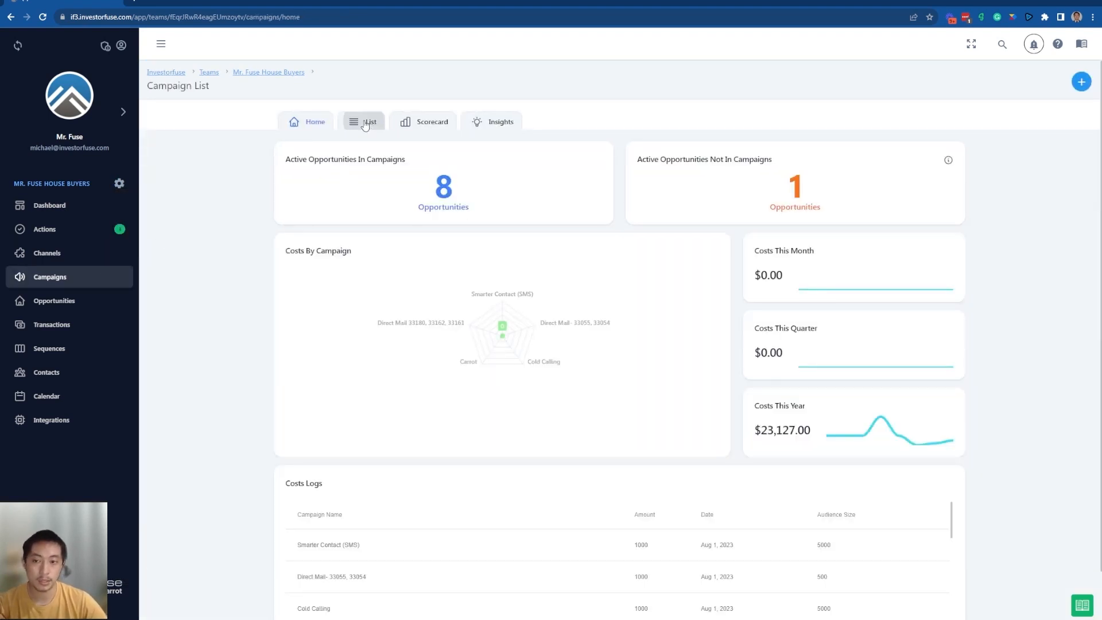
left_click(365, 124)
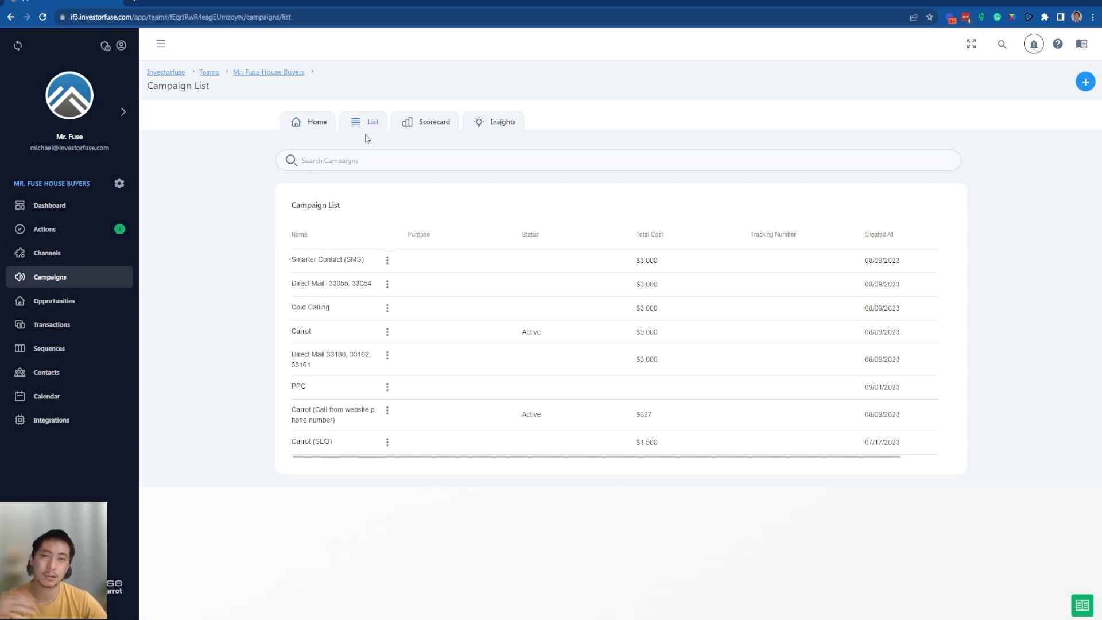
left_click(306, 388)
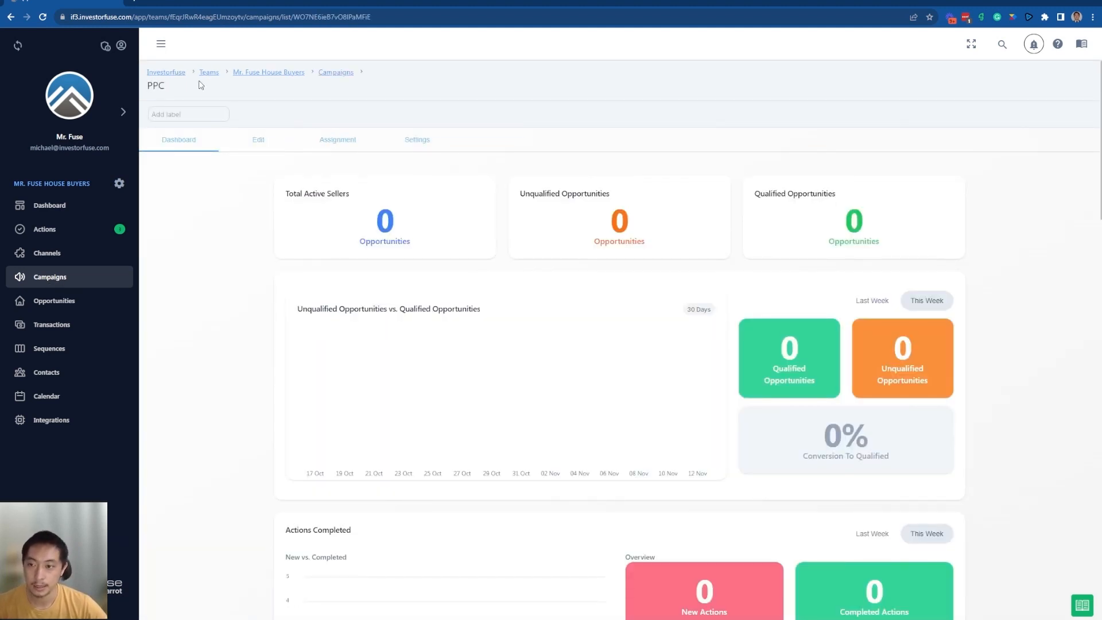
left_click(59, 283)
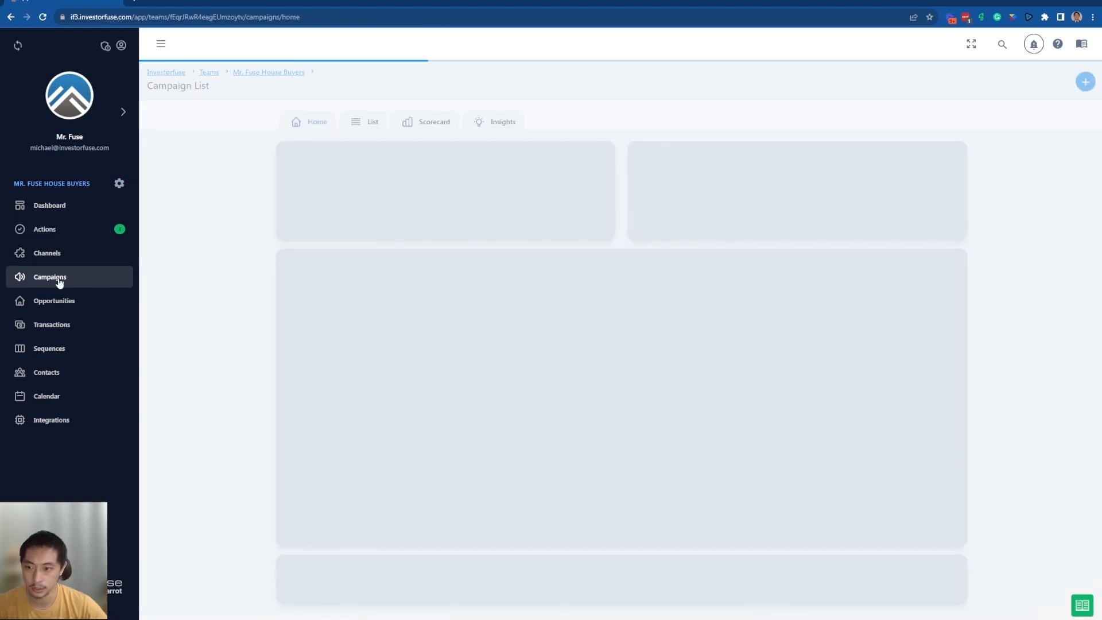
left_click(364, 123)
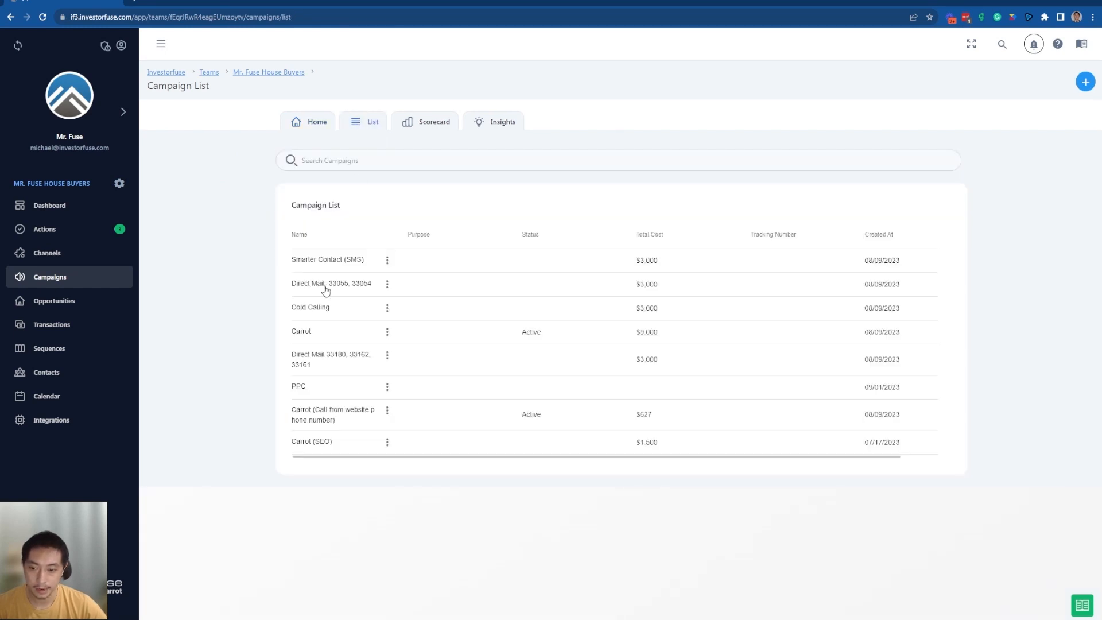
left_click(300, 392)
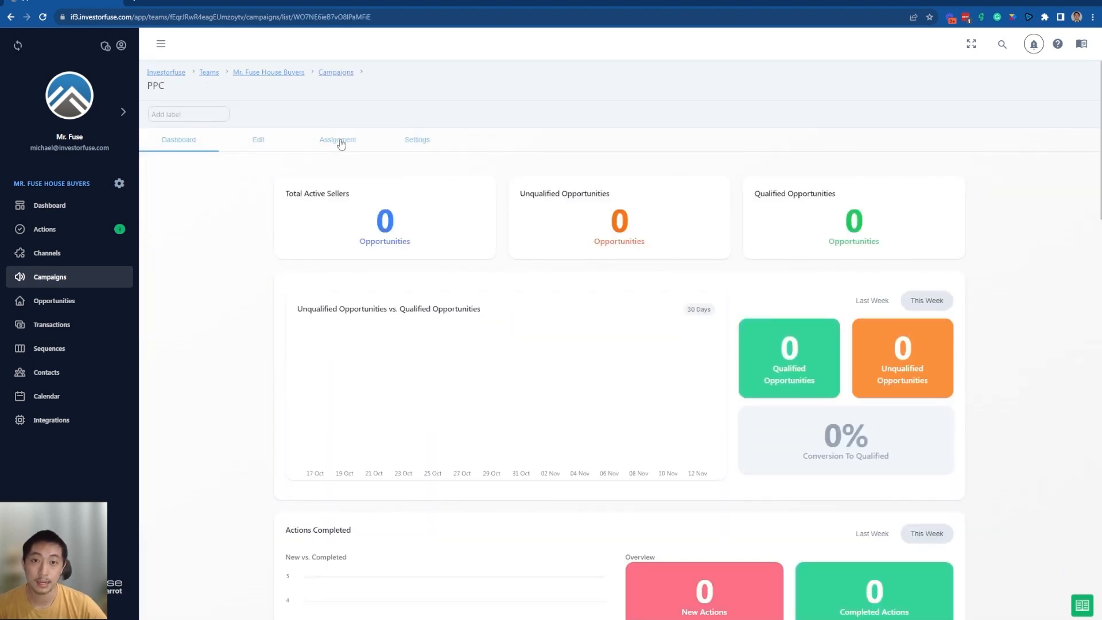
left_click(340, 140)
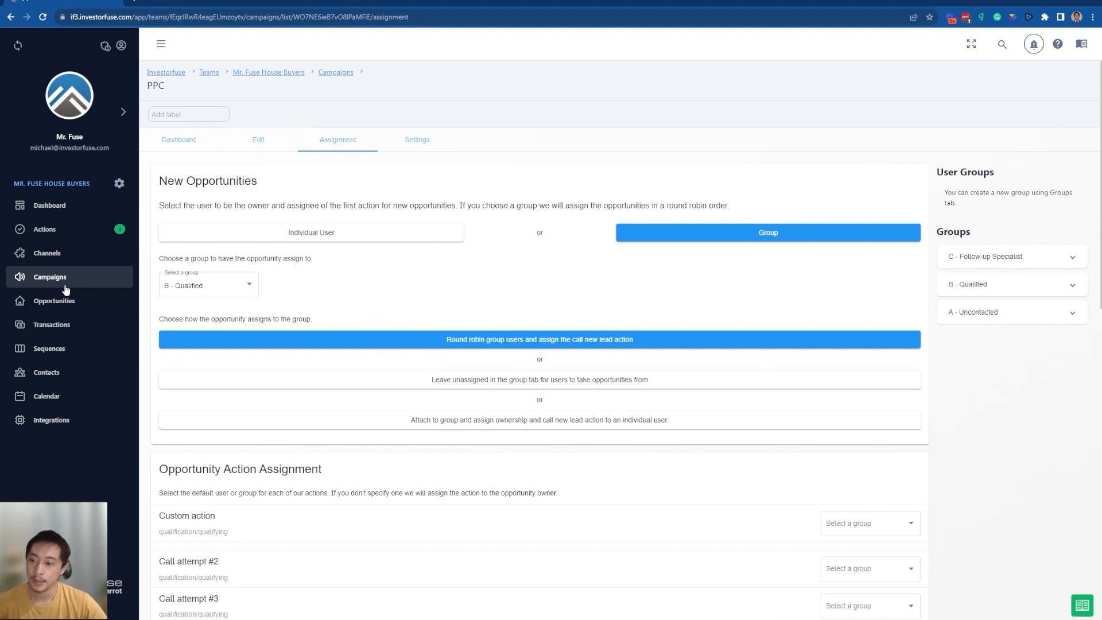
Review the groups in lead routing and switch the default assignment of new opportunities to a group
left_click(119, 183)
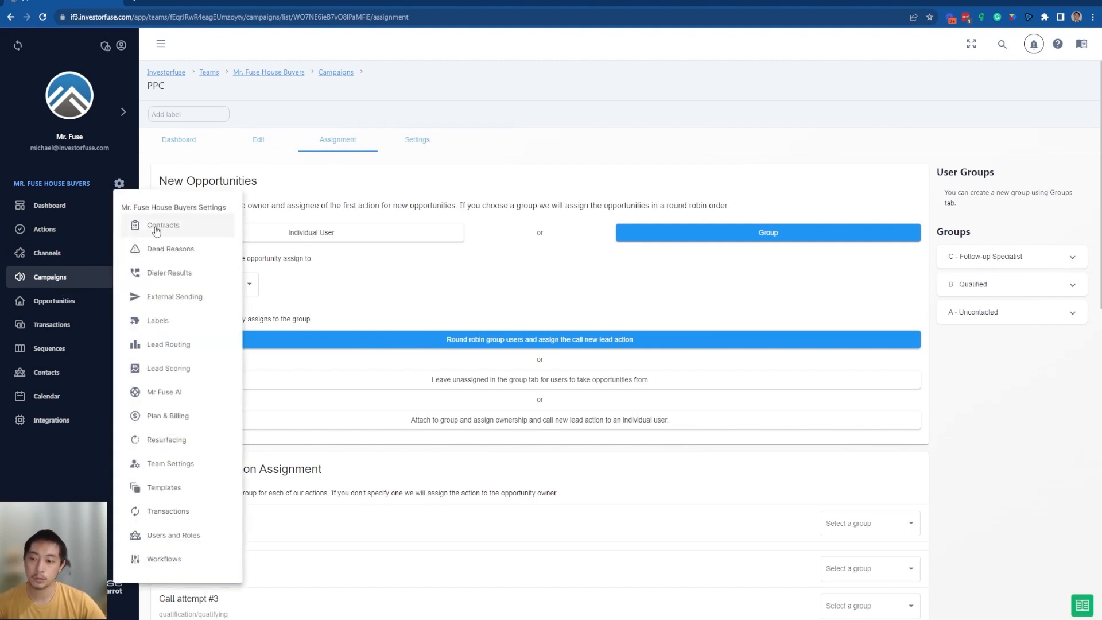
left_click(213, 354)
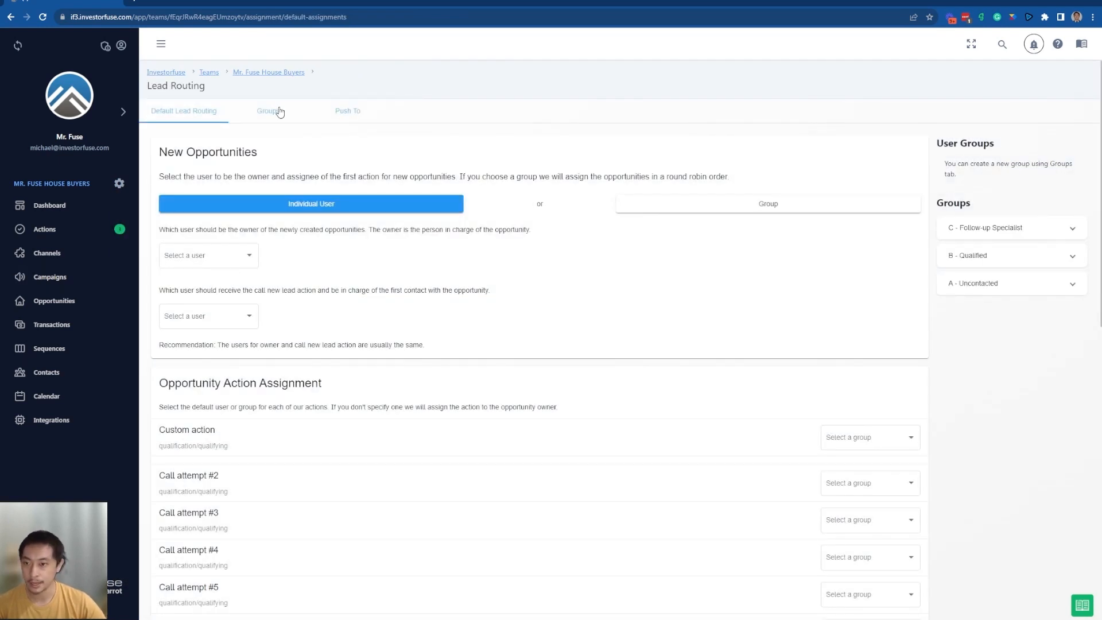
left_click(280, 112)
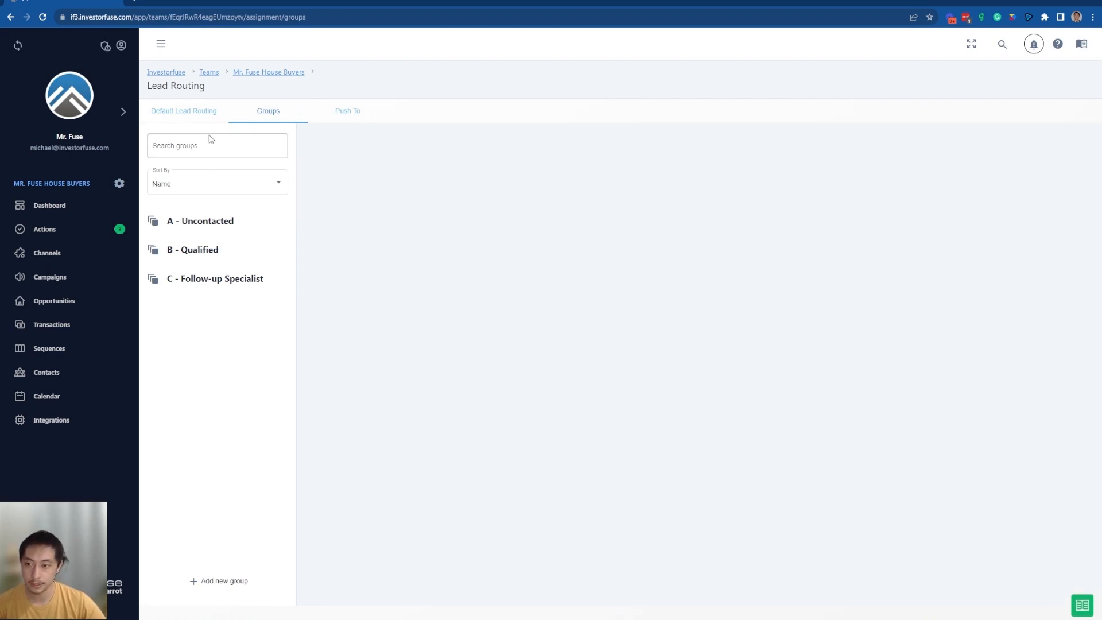
left_click(185, 111)
left_click(777, 208)
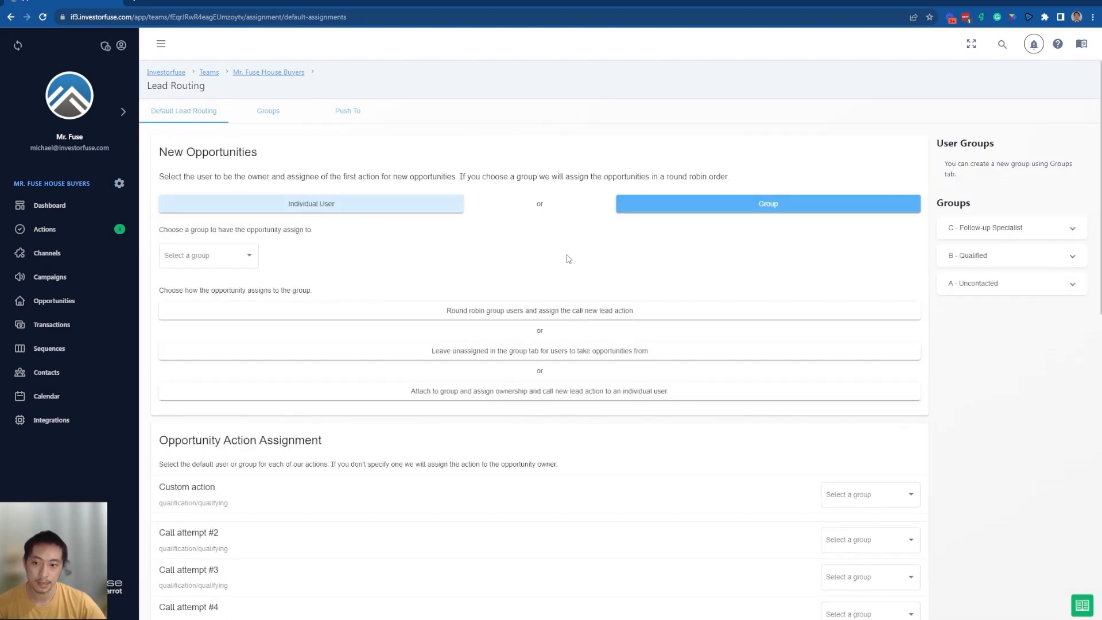